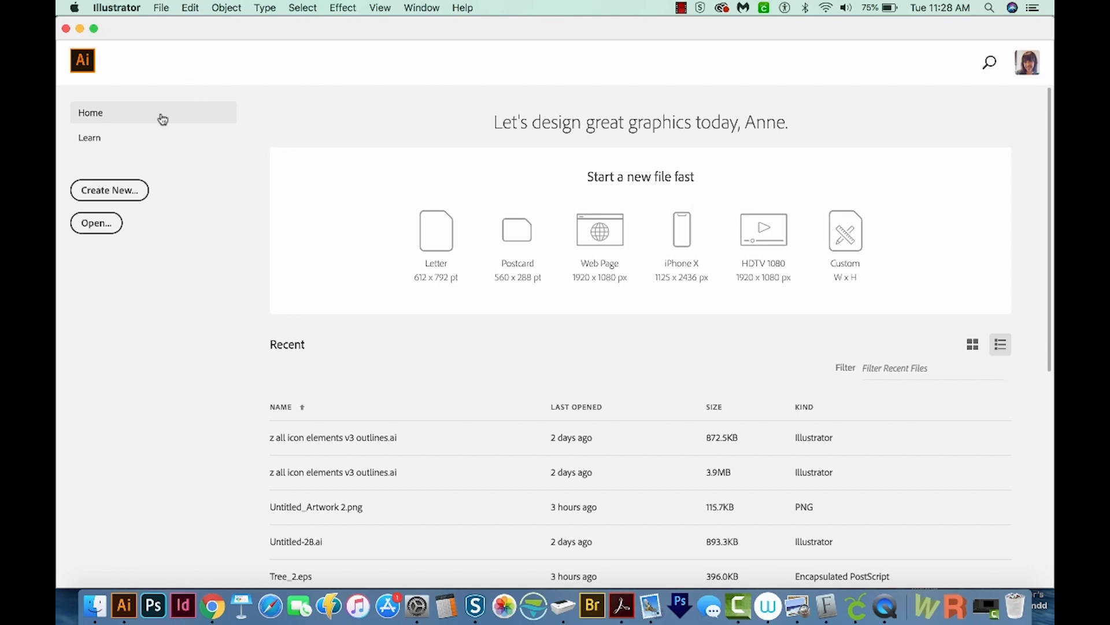
# Create a new portrait print document from the Letter preset, 612 x 792 pt with one artboard.
pyautogui.click(115, 193)
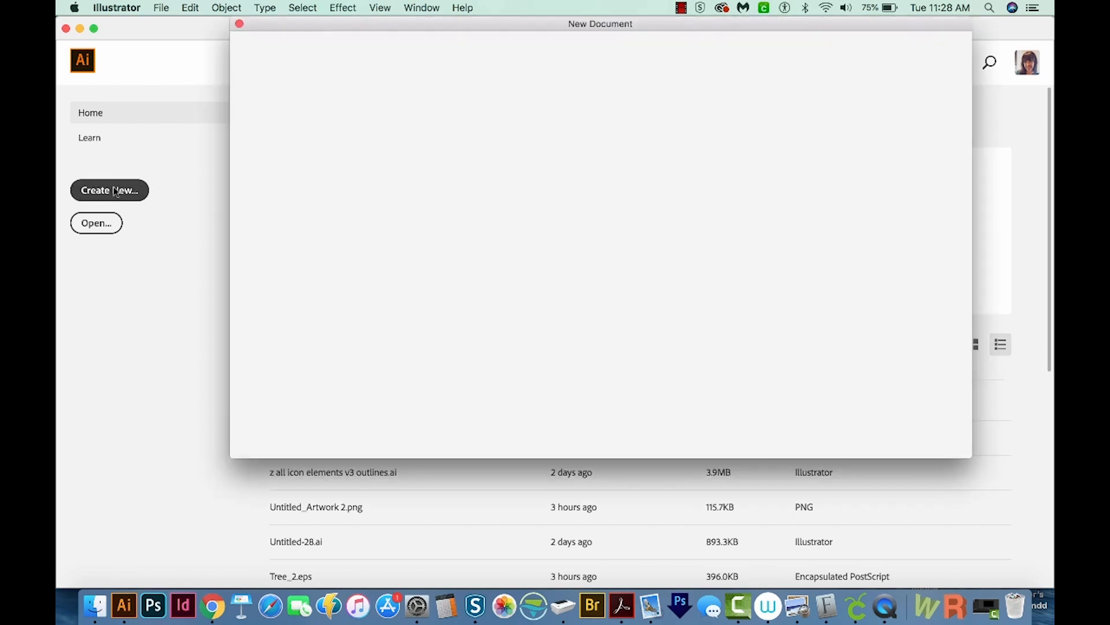
pyautogui.click(644, 48)
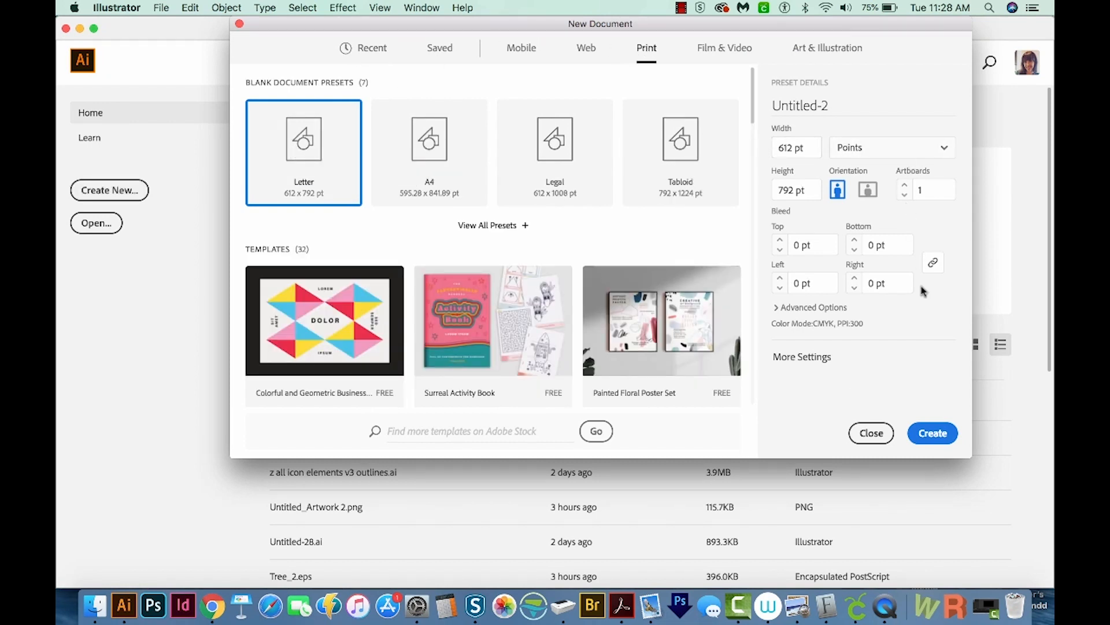
pyautogui.click(933, 434)
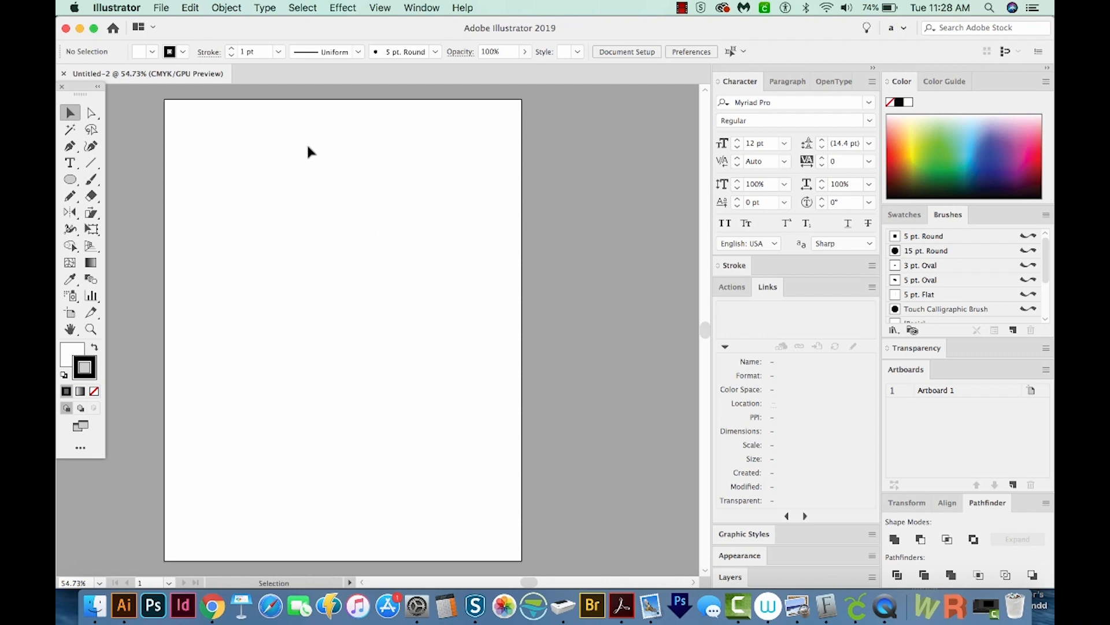
# Open the Tree.ai file.
pyautogui.click(169, 8)
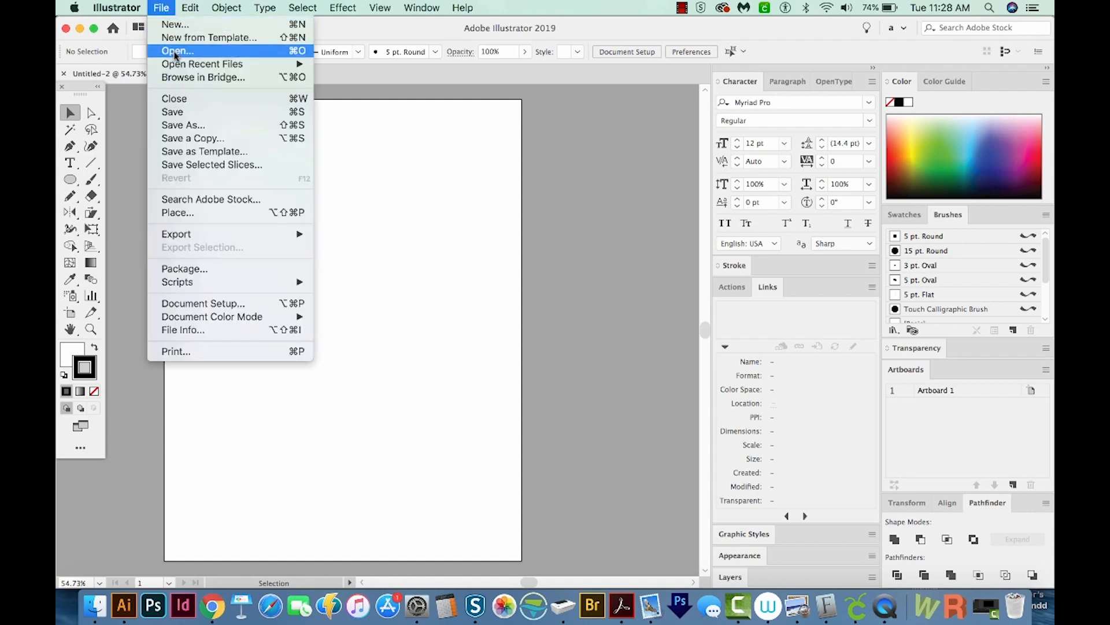
pyautogui.click(175, 55)
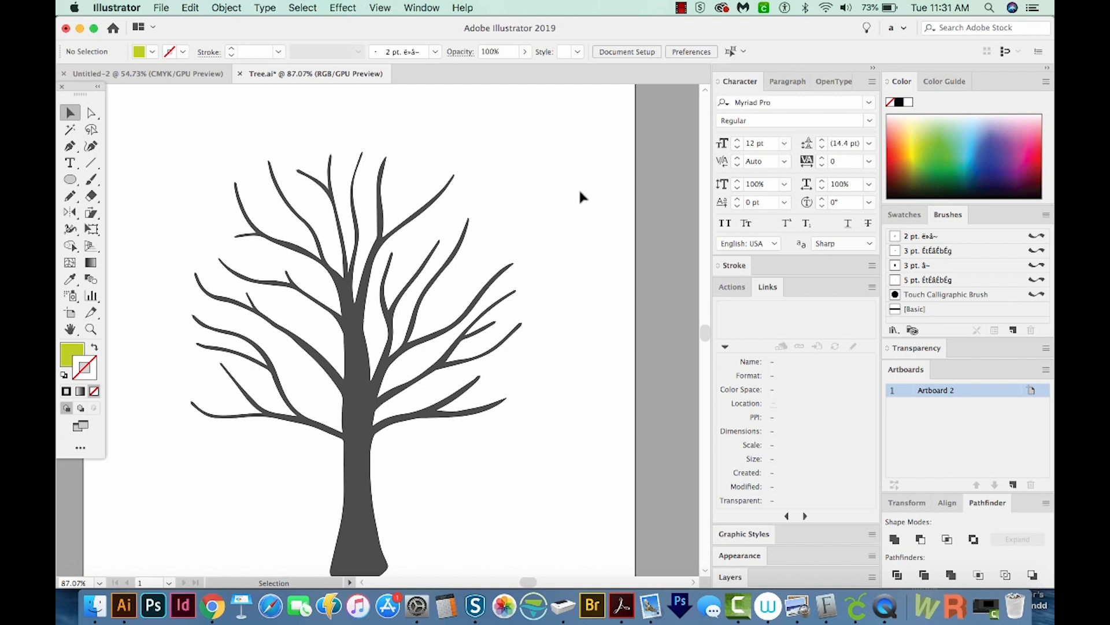
# Draw a closed left half of a leaf, about 6 mm wide and 20 mm high, with the Pen tool beside the tree and deselect it.
pyautogui.press('p')
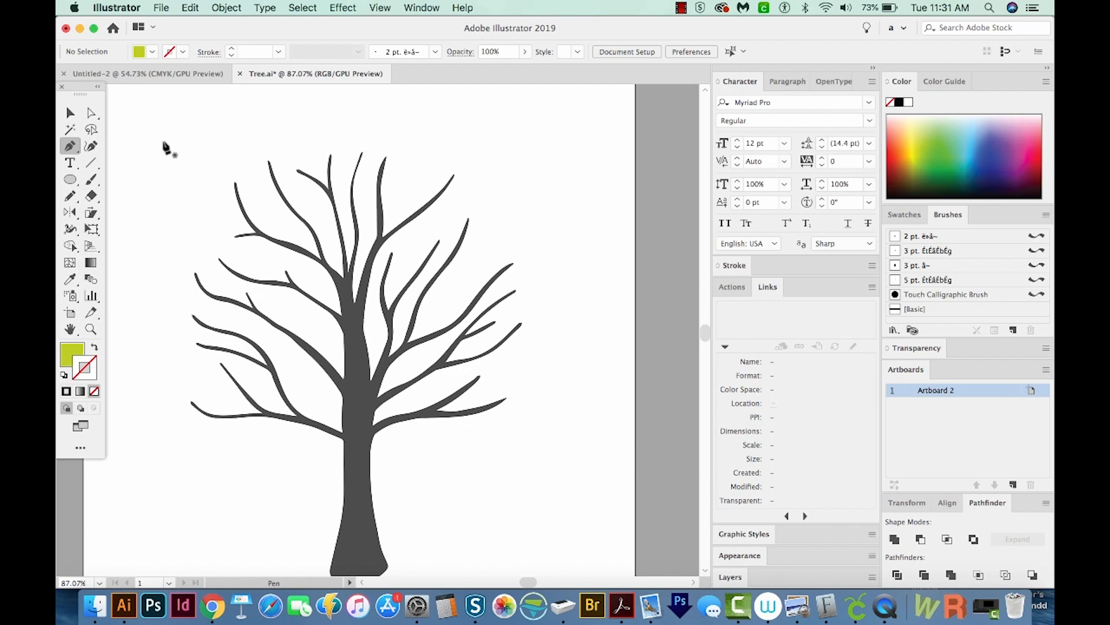
pyautogui.click(553, 128)
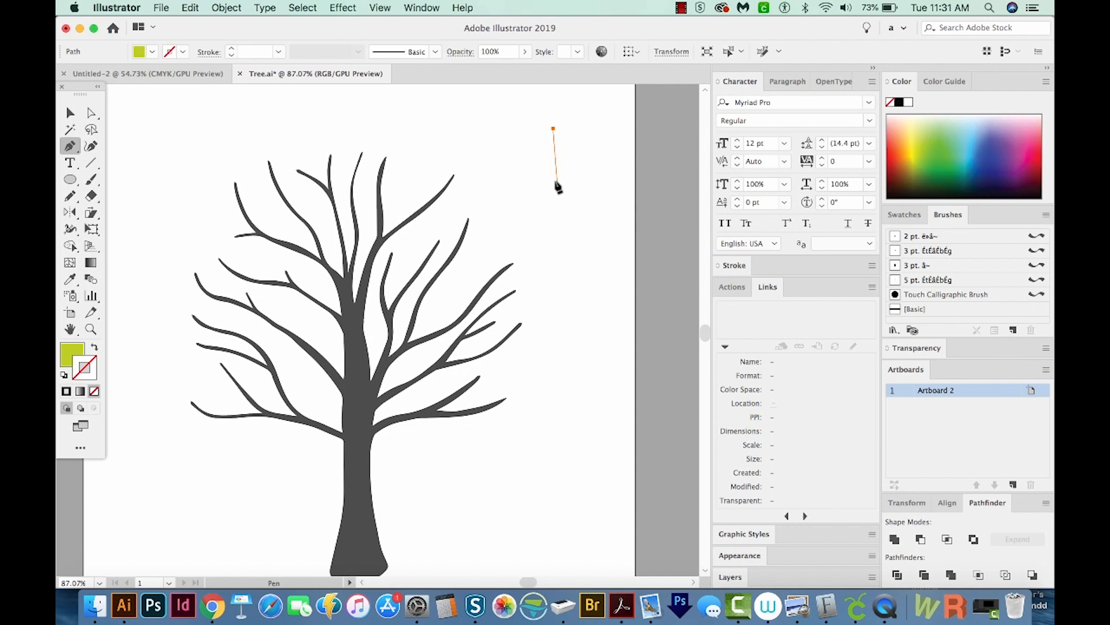
pyautogui.moveTo(554, 181); pyautogui.dragTo(586, 188)
pyautogui.moveTo(586, 187); pyautogui.dragTo(587, 187)
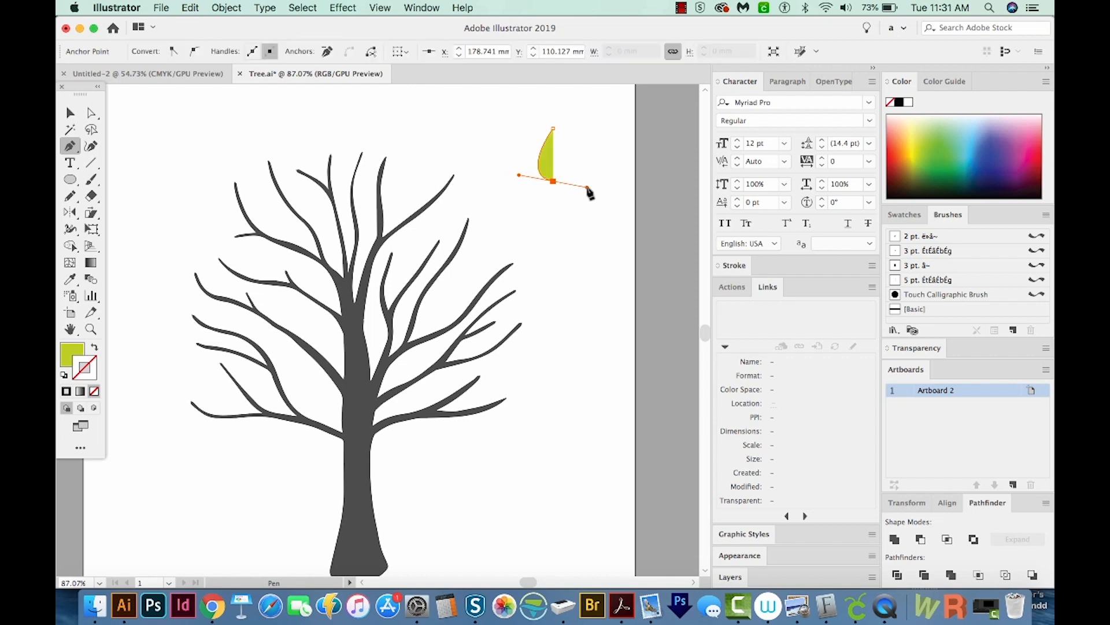
pyautogui.click(554, 181)
pyautogui.click(553, 128)
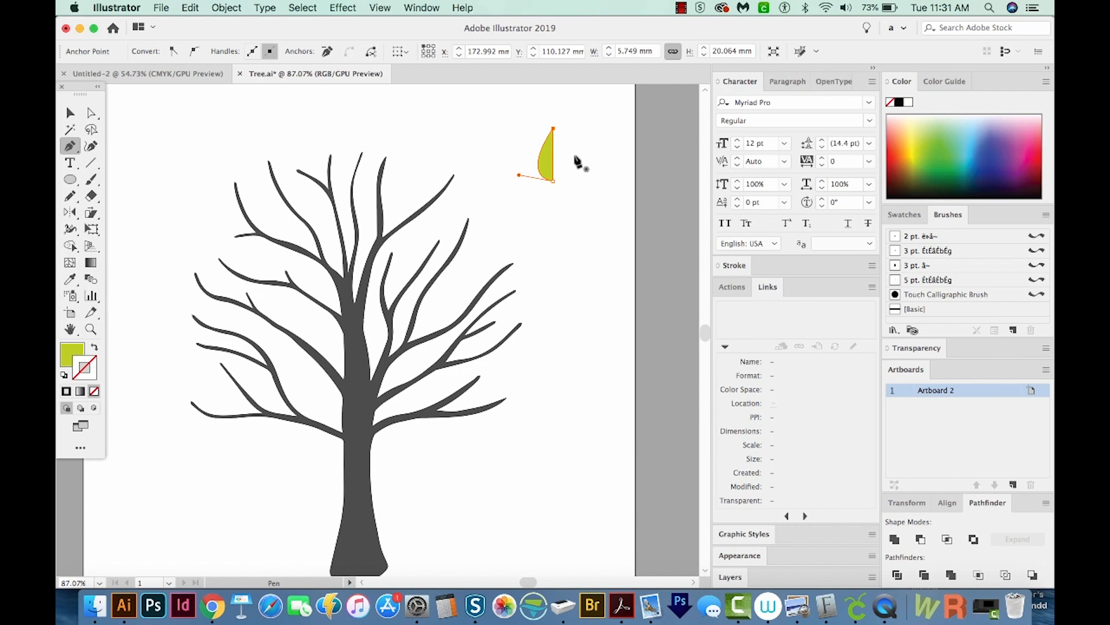
pyautogui.press('v')
pyautogui.click(580, 150)
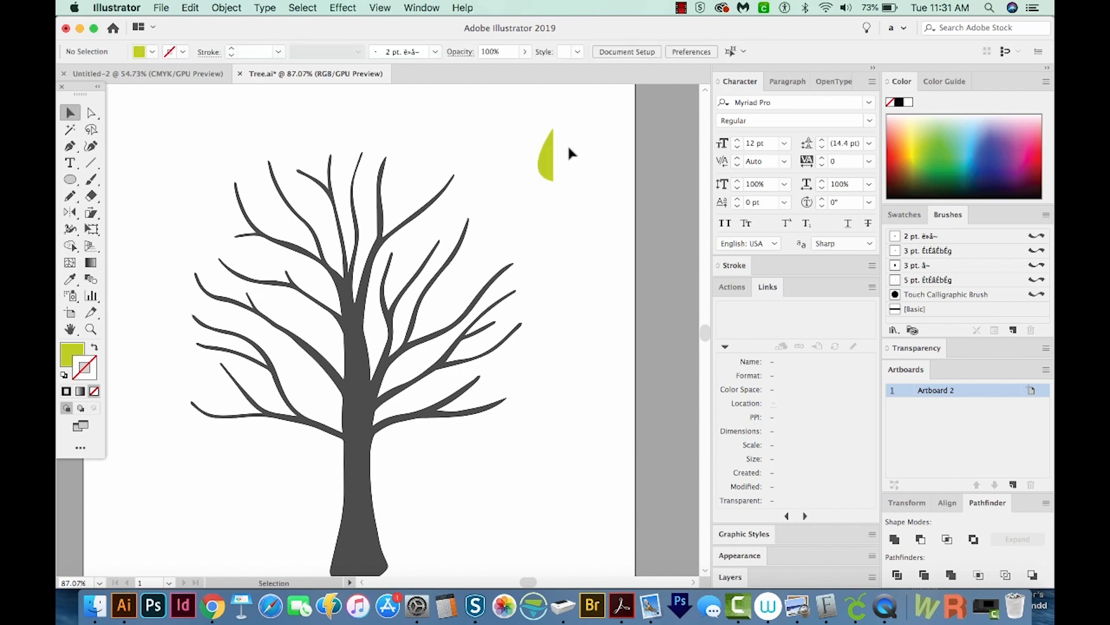
# Reflect a copy of the half leaf across the vertical axis about its bottom anchor point to form a full leaf.
pyautogui.click(542, 159)
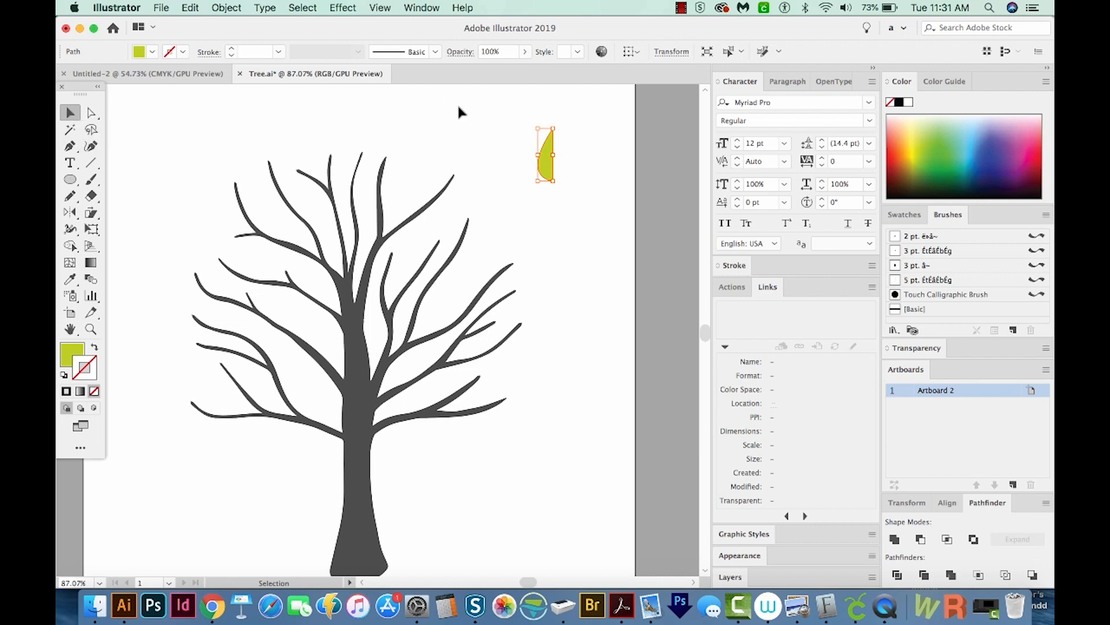
pyautogui.press('a')
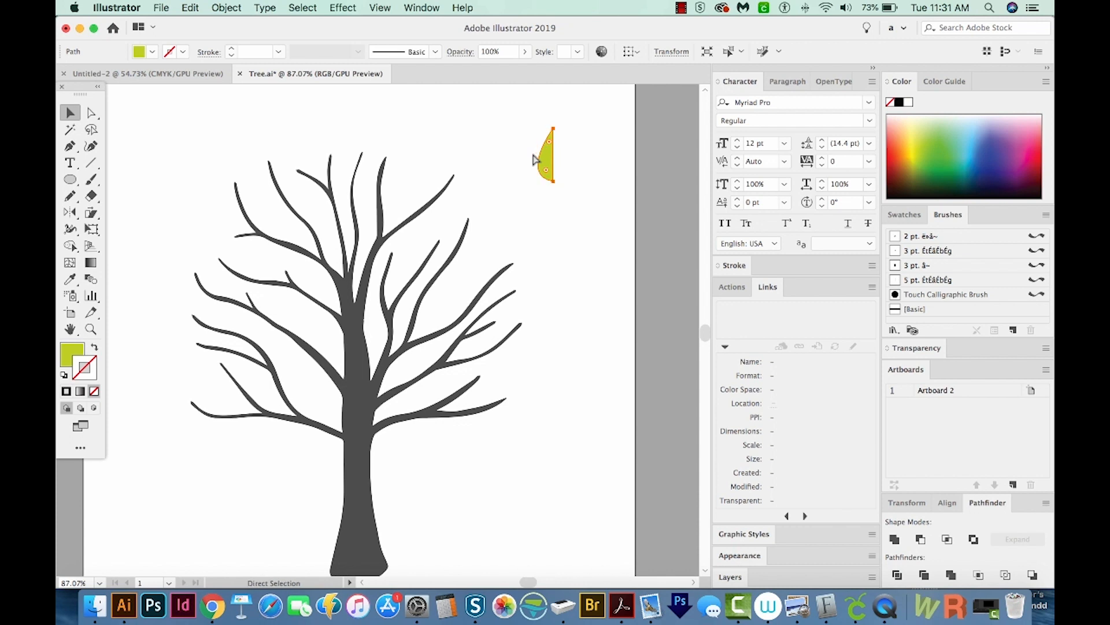
pyautogui.press('v')
pyautogui.press('o')
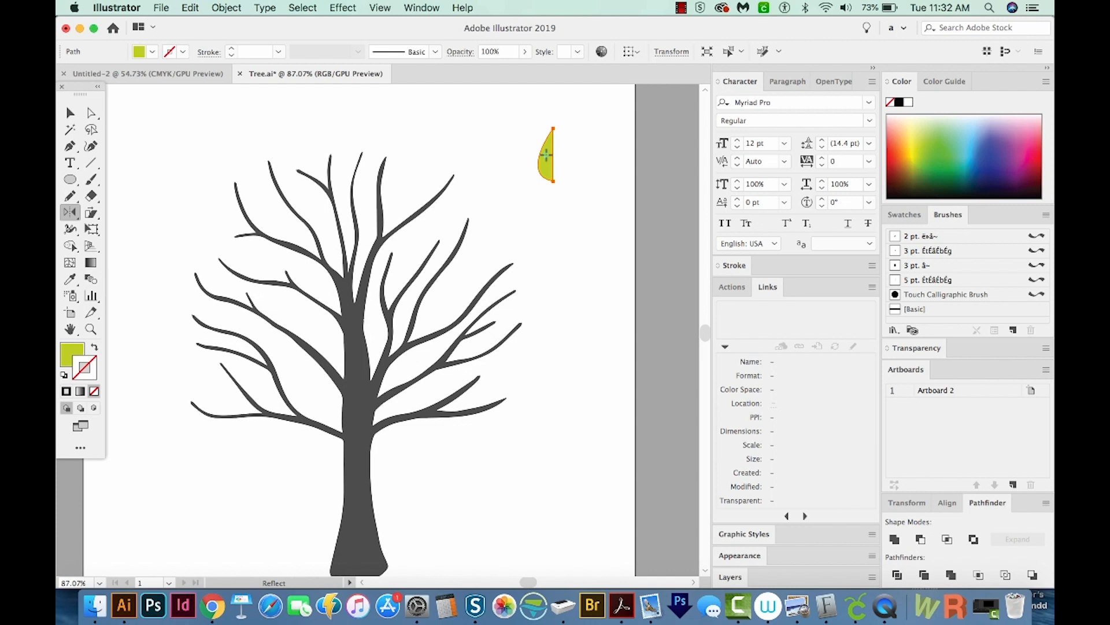
pyautogui.click(553, 182)
pyautogui.keyDown('alt'); pyautogui.click(552, 181); pyautogui.keyUp('alt')
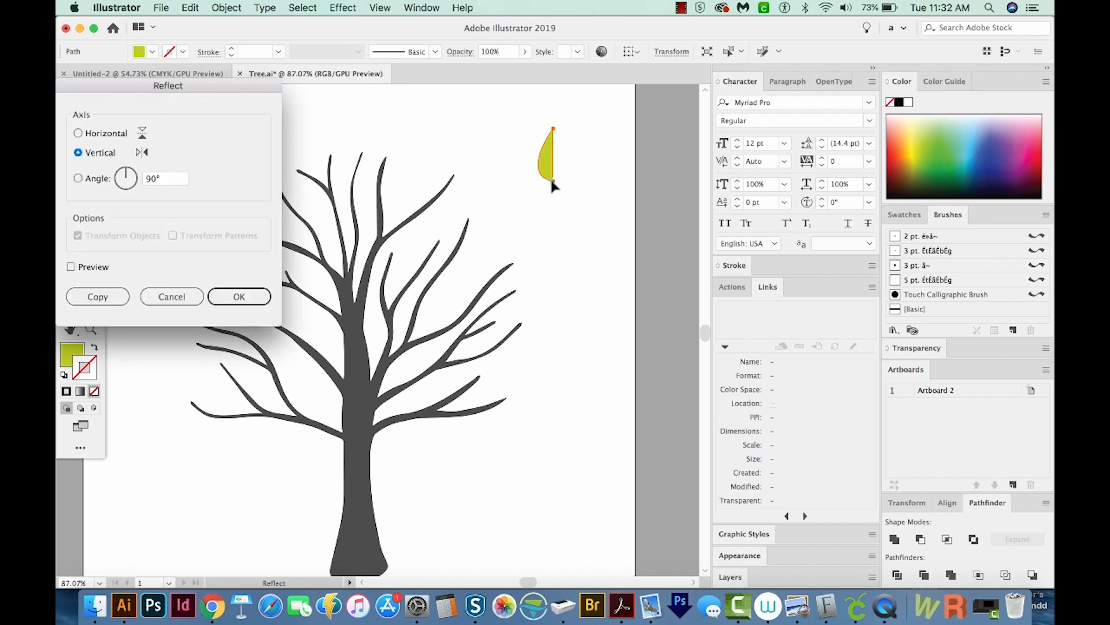
pyautogui.moveTo(168, 81); pyautogui.dragTo(346, 113)
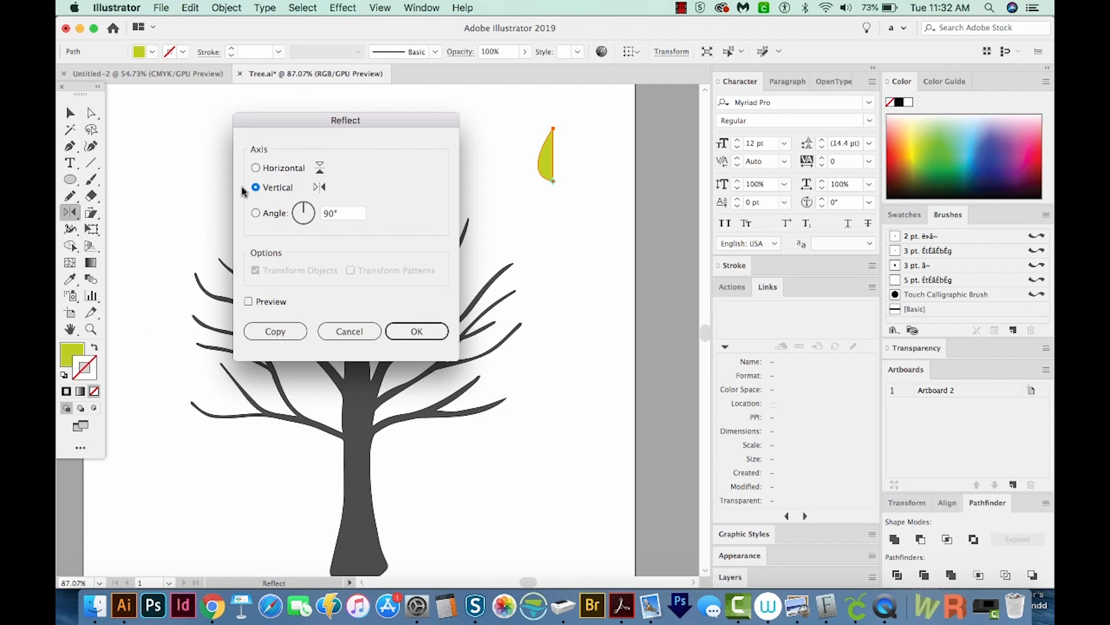
pyautogui.click(417, 330)
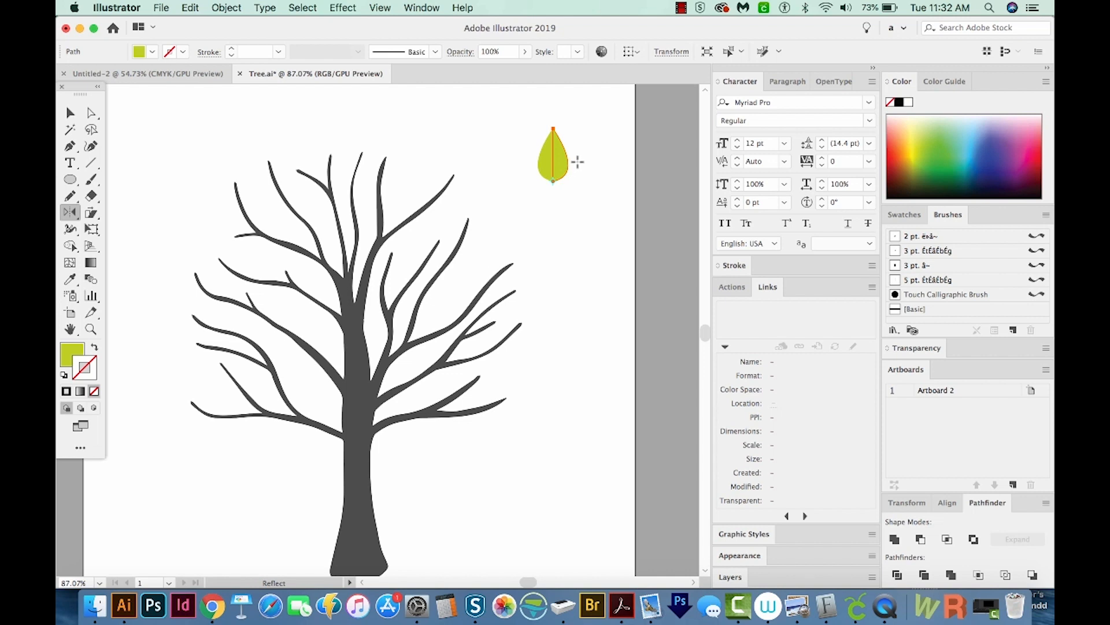
# Show the artwork in Outline view at the leaf's tip and clear the selection.
pyautogui.press('z')
pyautogui.moveTo(580, 111); pyautogui.dragTo(528, 161)
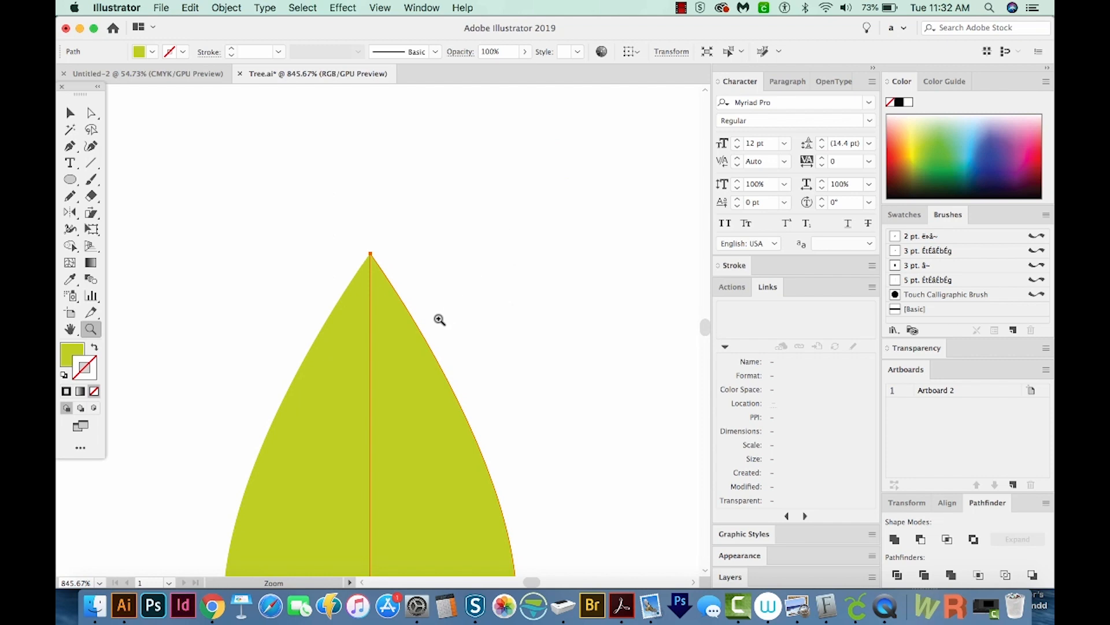
pyautogui.press('super+y')
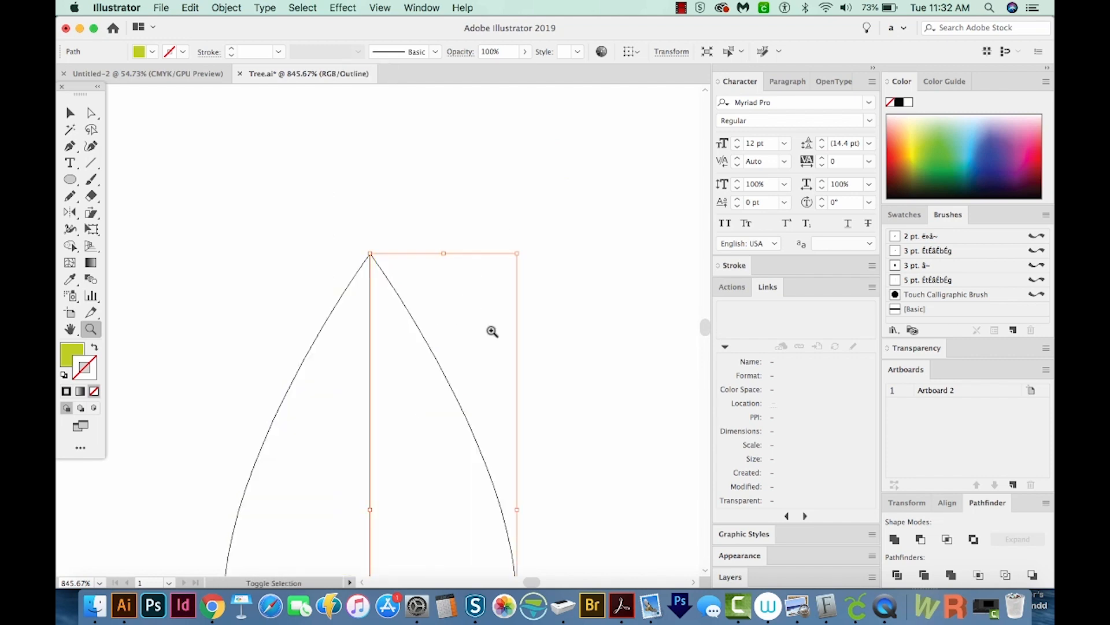
pyautogui.click(71, 114)
pyautogui.click(372, 184)
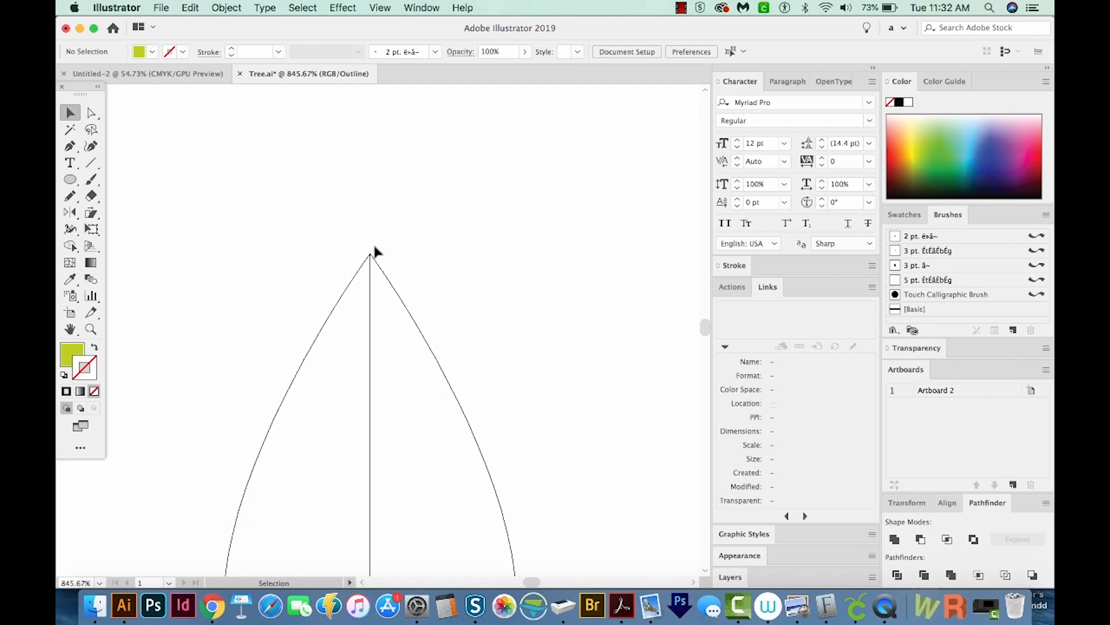
# Select the overlapping tip anchor points of both leaf halves and average them on both axes.
pyautogui.press('a')
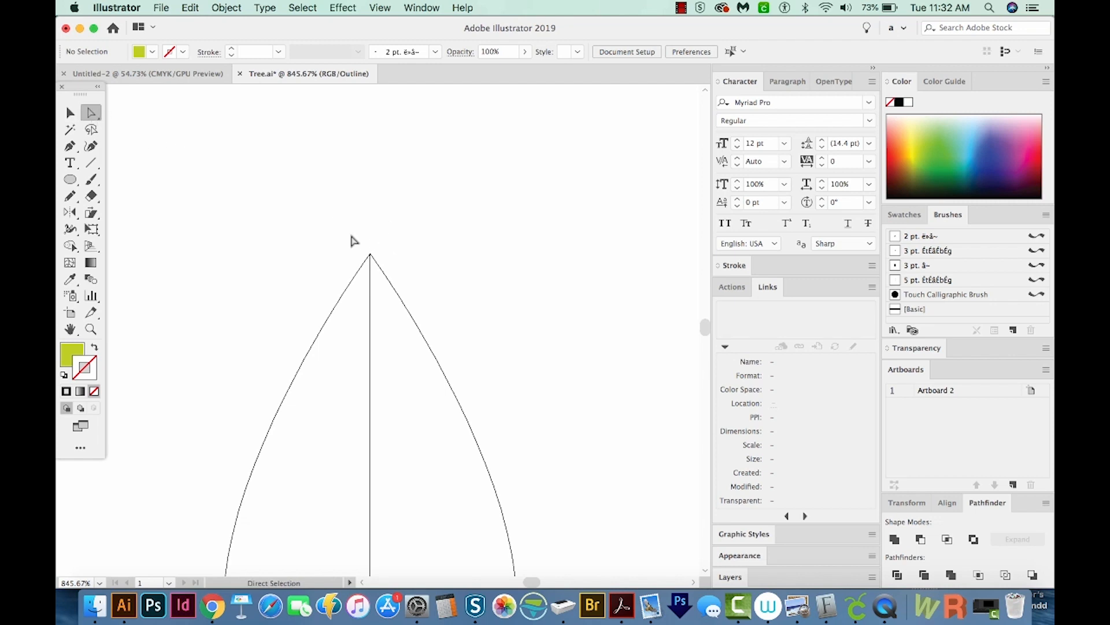
pyautogui.moveTo(349, 231); pyautogui.dragTo(403, 293)
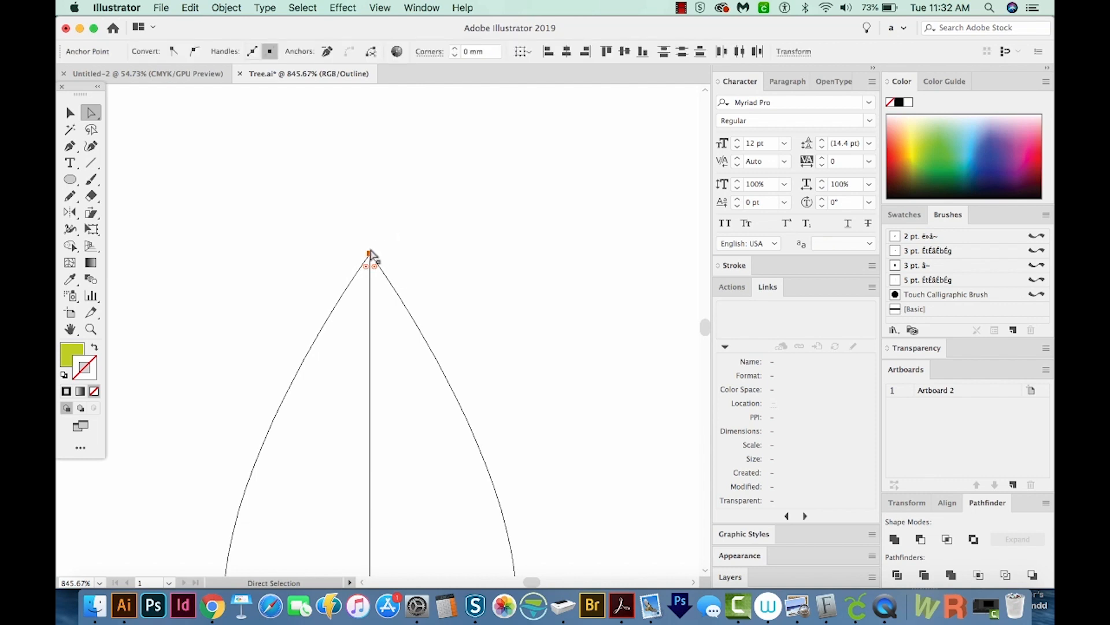
pyautogui.press('super')
pyautogui.press('super+alt+j')
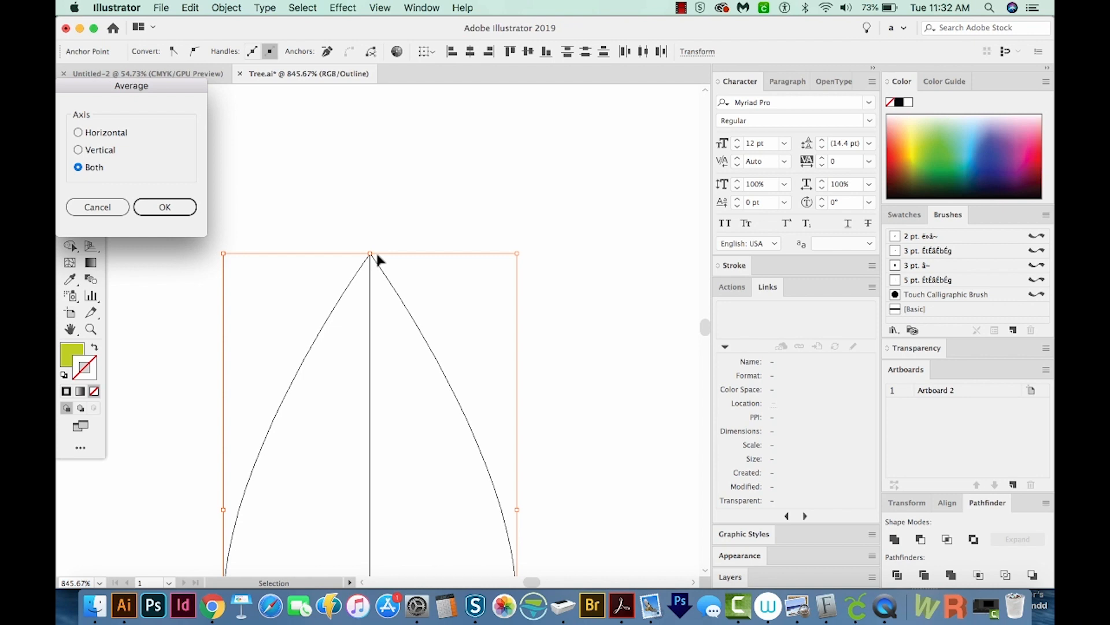
pyautogui.moveTo(184, 86); pyautogui.dragTo(350, 94)
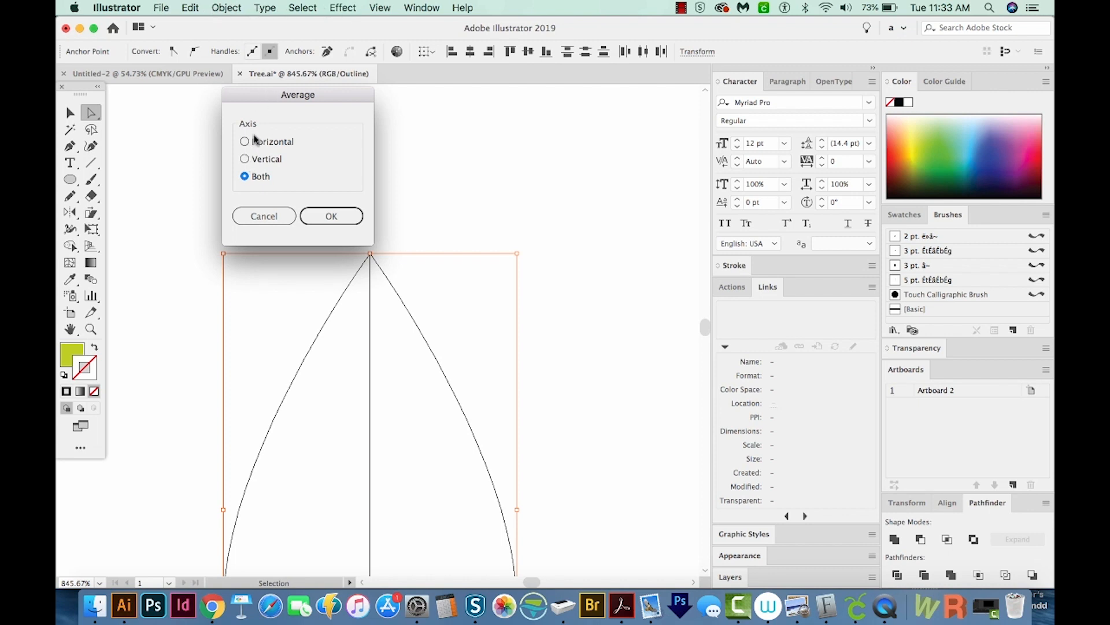
pyautogui.click(330, 222)
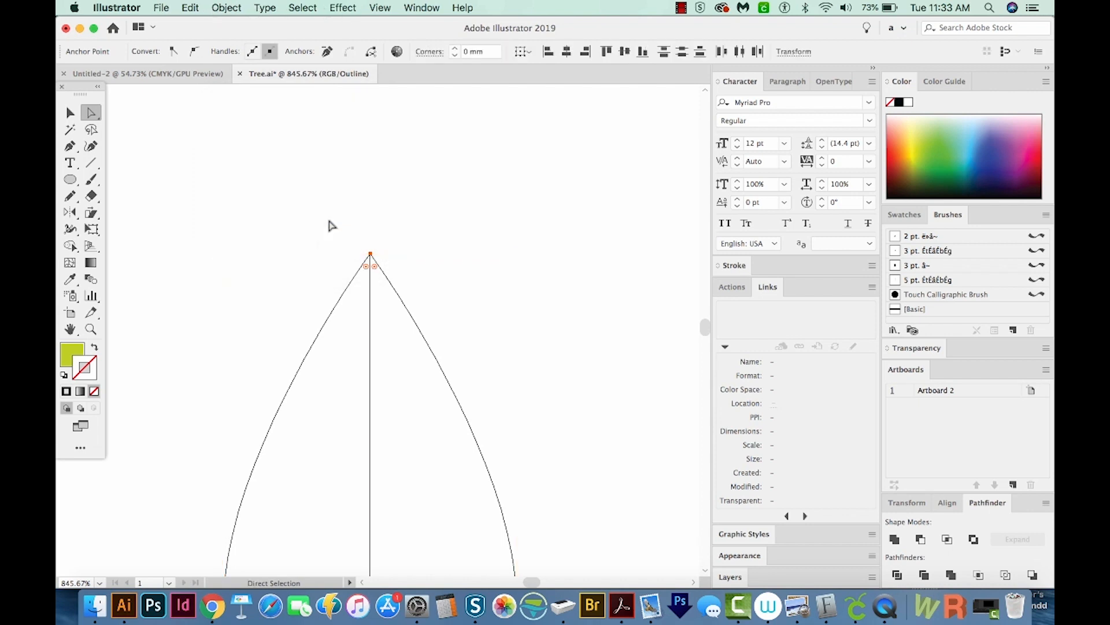
pyautogui.click(226, 7)
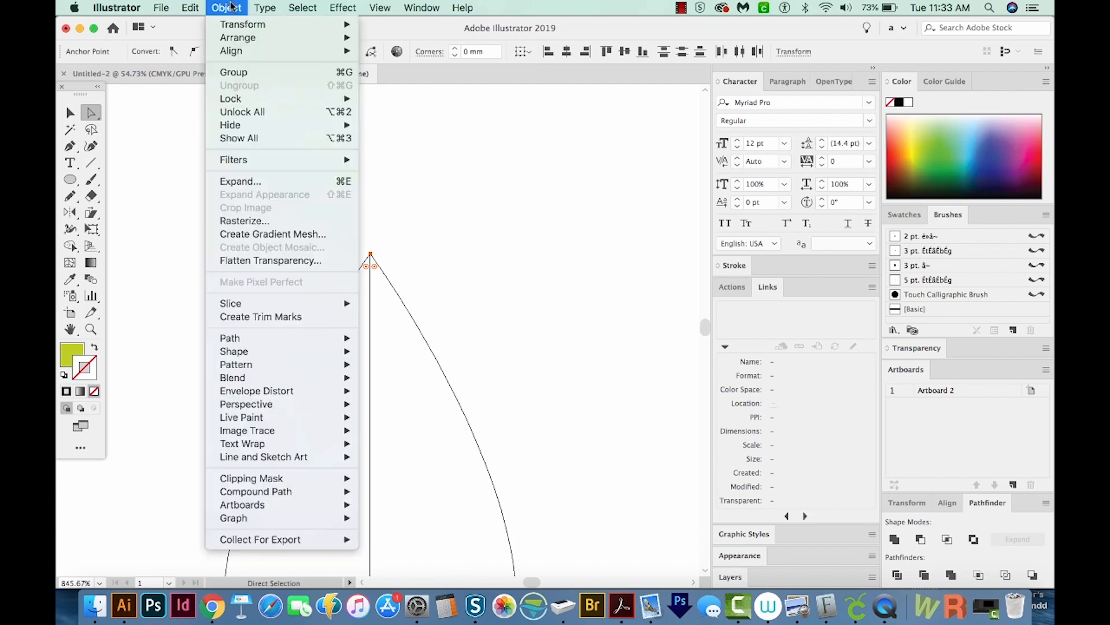
pyautogui.moveTo(262, 335)
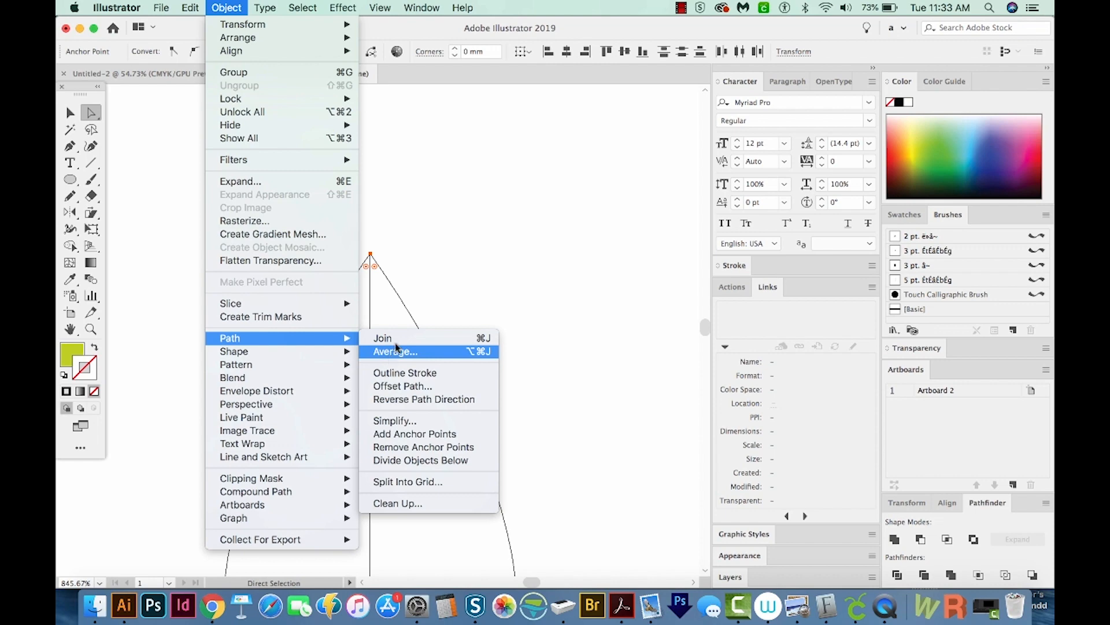
pyautogui.click(435, 289)
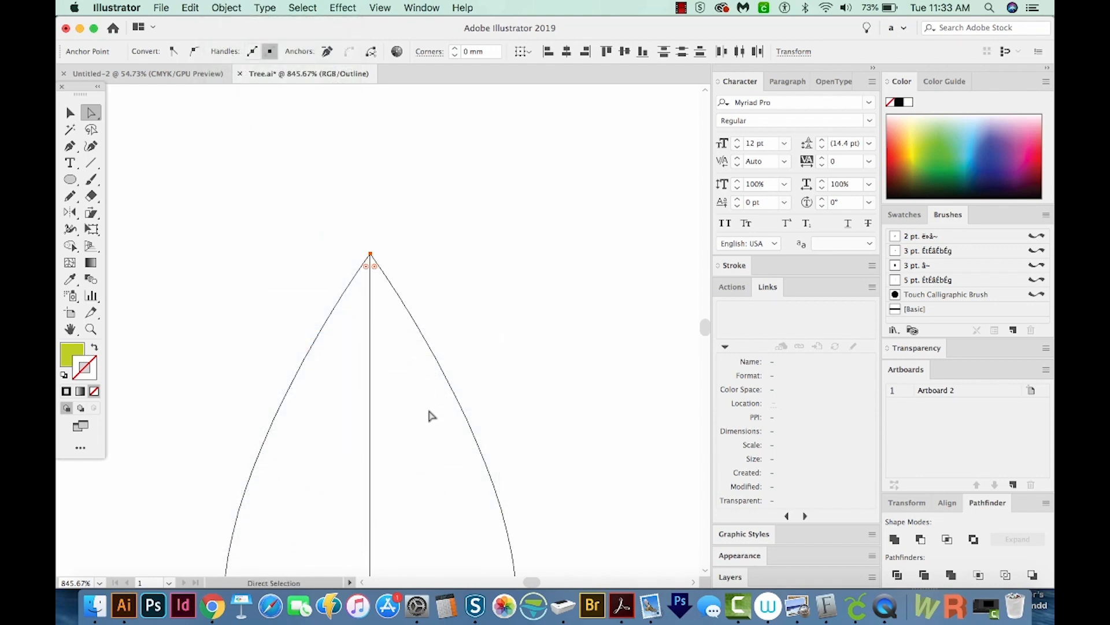
# Select the overlapping anchor points at the leaf's base and average them.
pyautogui.moveTo(429, 415); pyautogui.dragTo(451, 116)
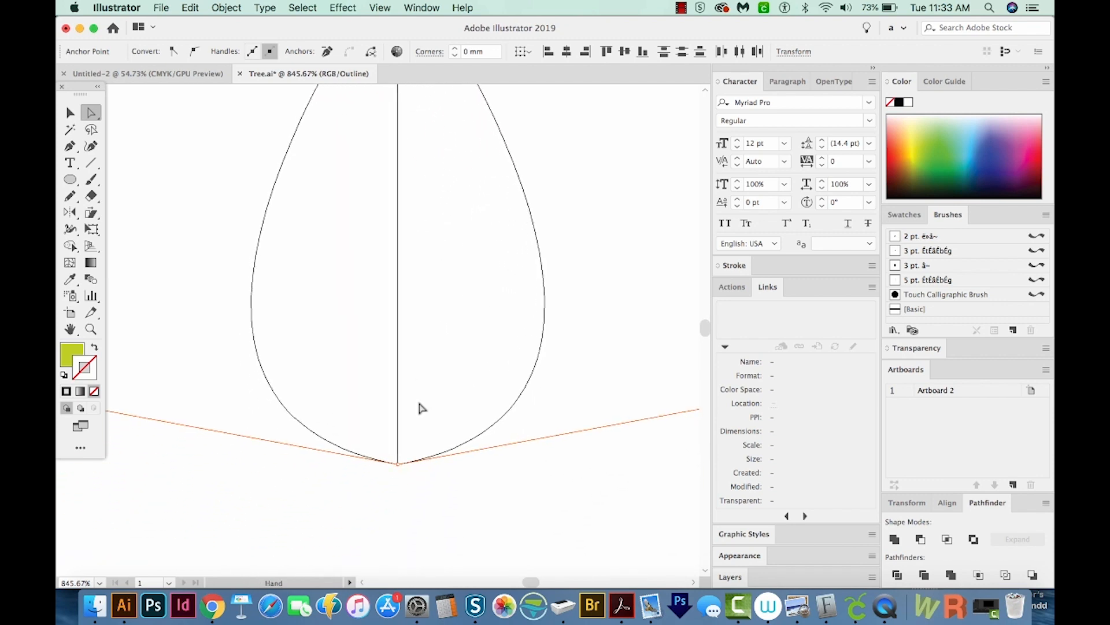
pyautogui.moveTo(425, 486); pyautogui.dragTo(374, 455)
pyautogui.click(226, 8)
pyautogui.moveTo(255, 338)
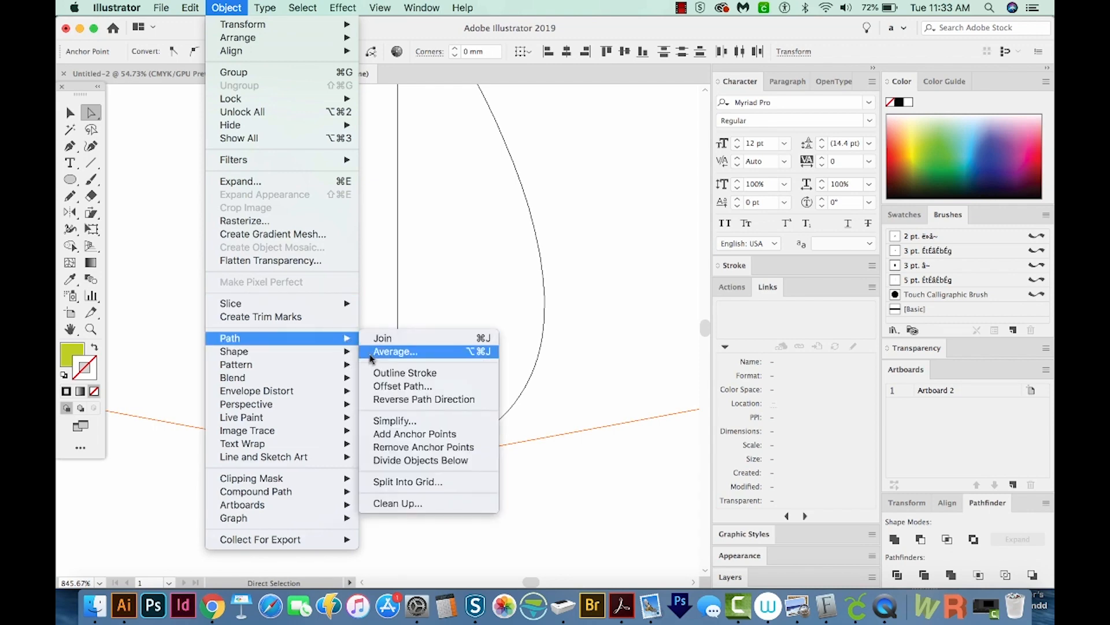
pyautogui.click(557, 523)
# Unite the two leaf halves into a single shape with Pathfinder.
pyautogui.press('v')
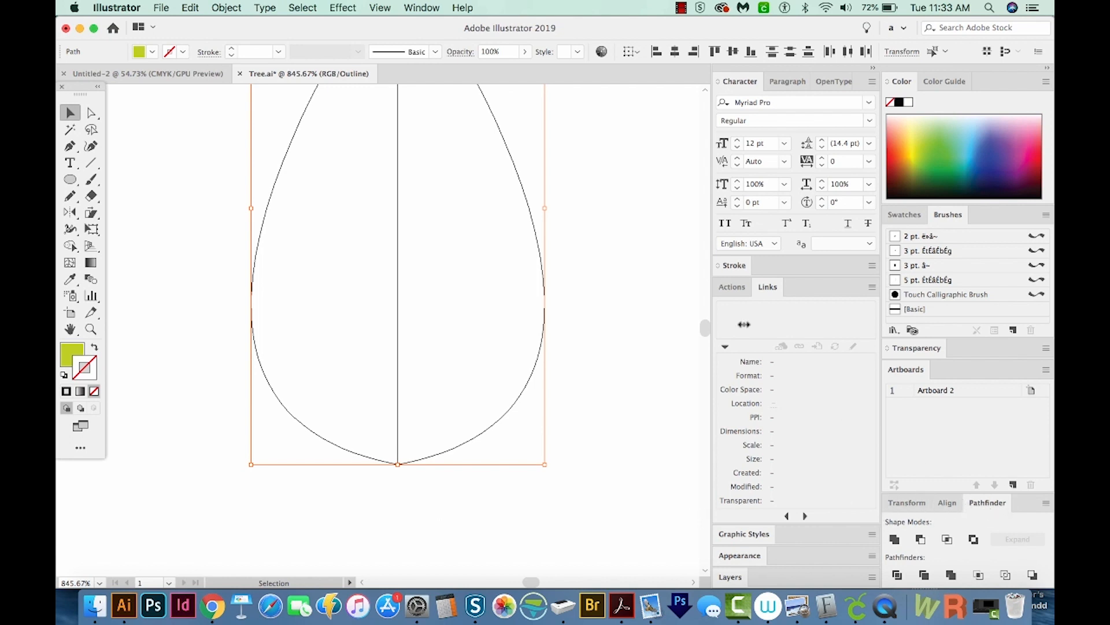
pyautogui.click(417, 10)
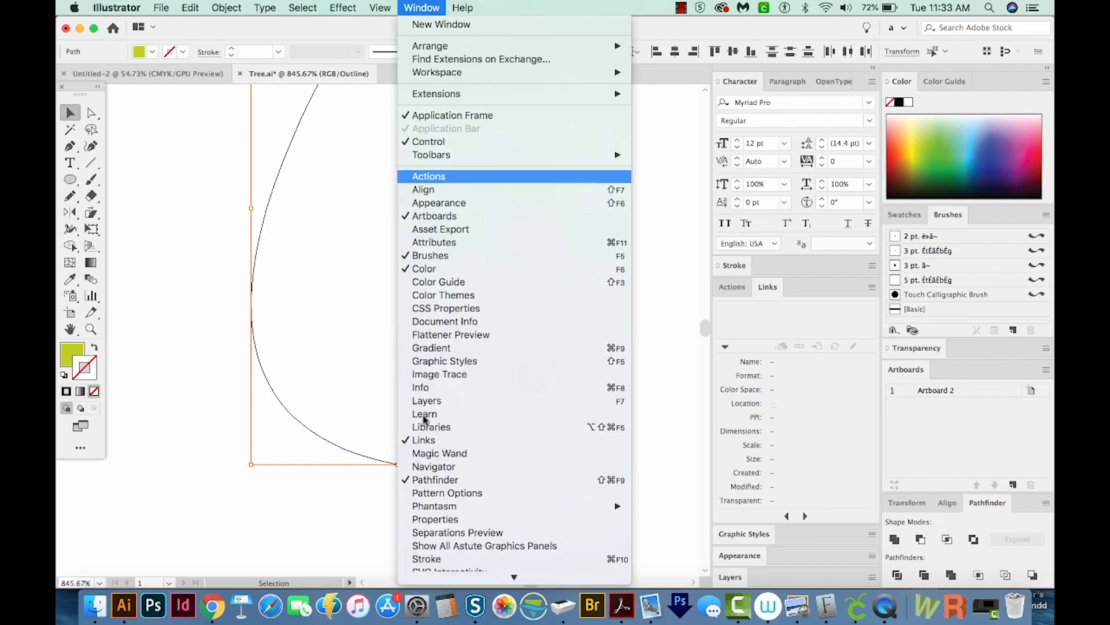
pyautogui.scroll(-3, 445, 428)
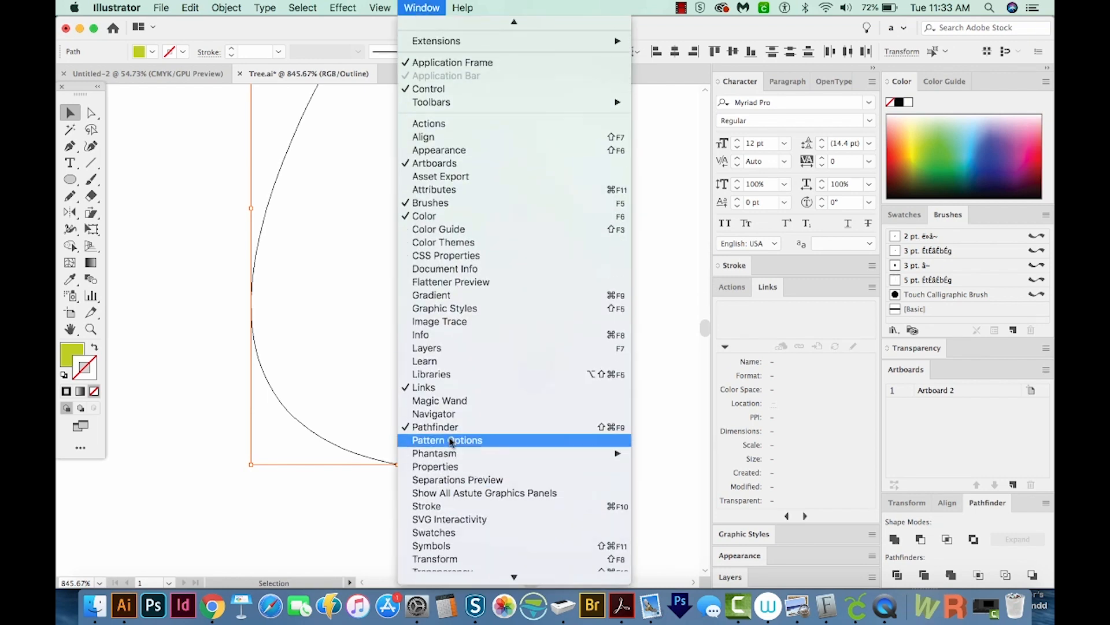
pyautogui.click(984, 503)
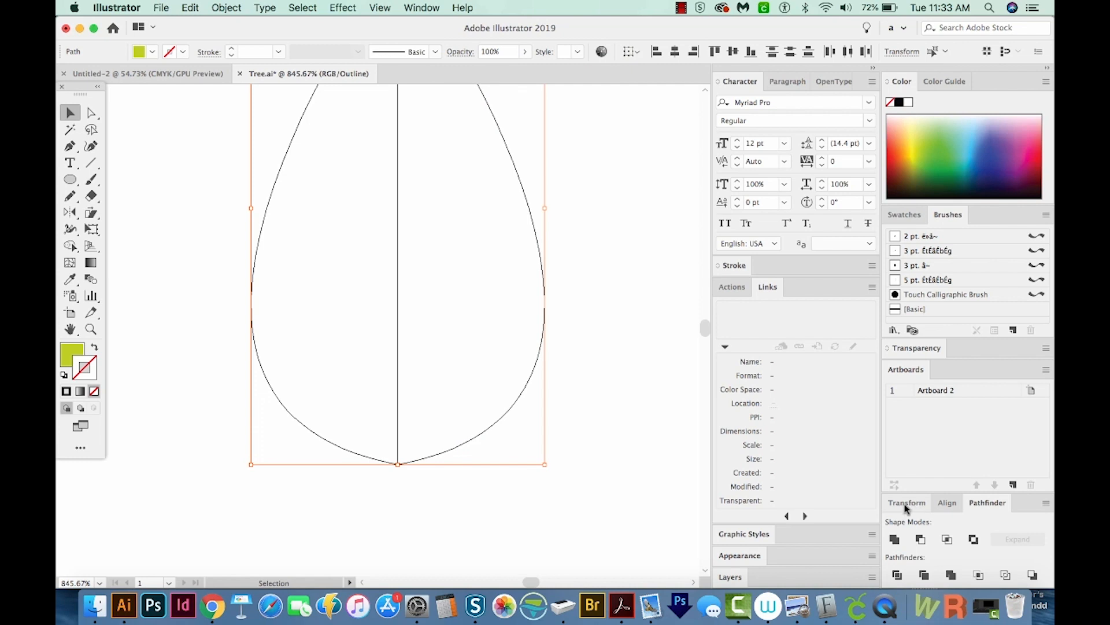
pyautogui.click(894, 539)
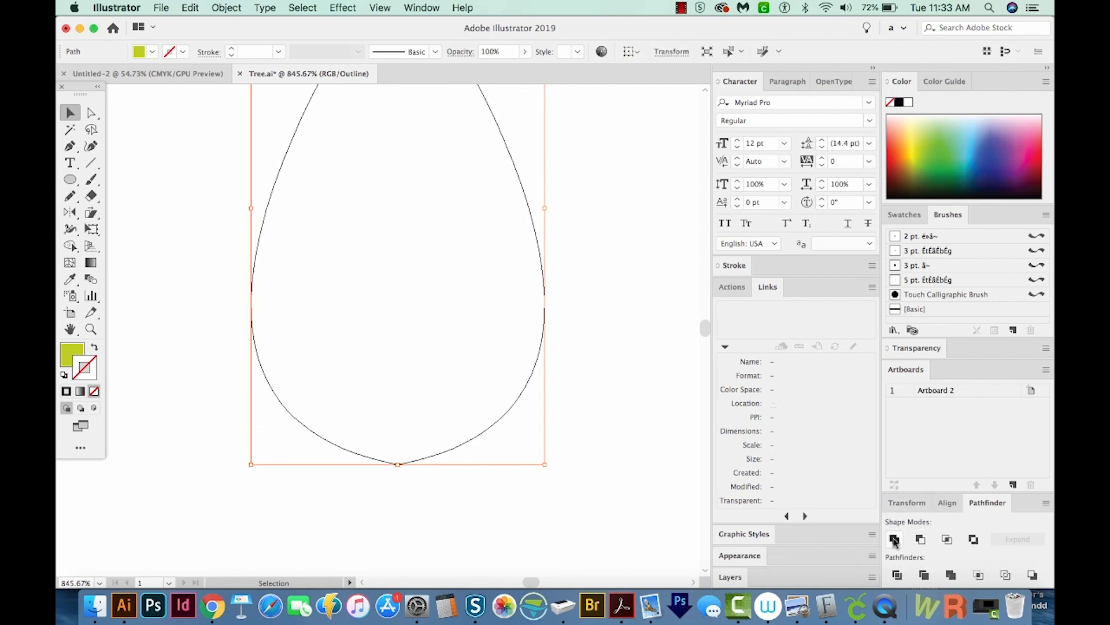
pyautogui.press('super+minus')
pyautogui.press('super+minus')
pyautogui.press('super+minus')
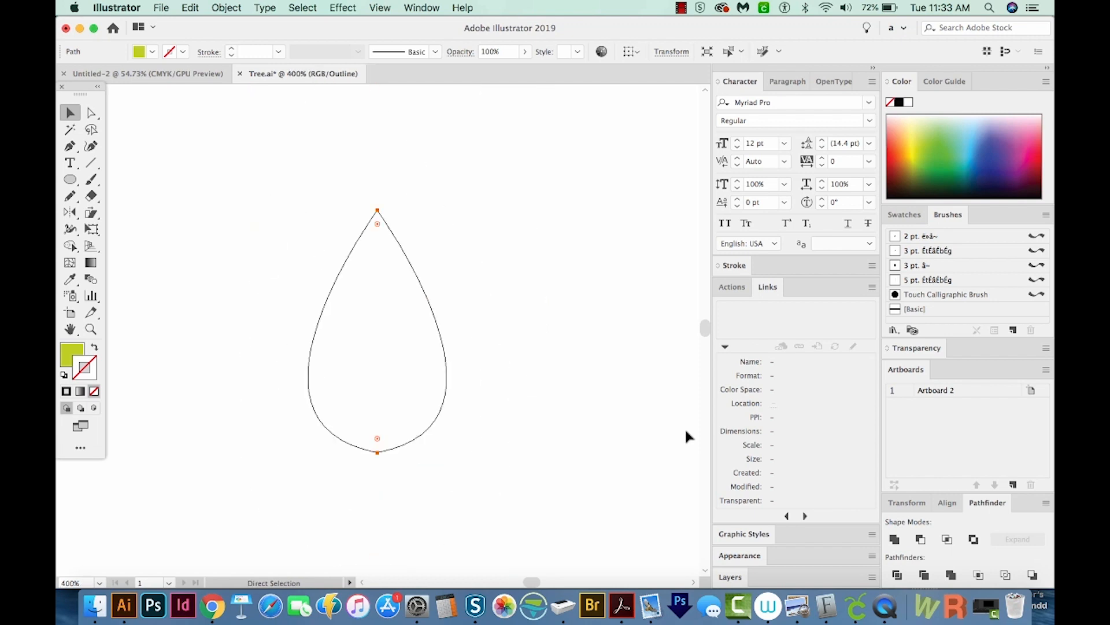
# Return the artwork to Preview view and change the leaf's fill to a deeper medium green.
pyautogui.press('a')
pyautogui.hotkey('ctrl', 'y')
pyautogui.press('v')
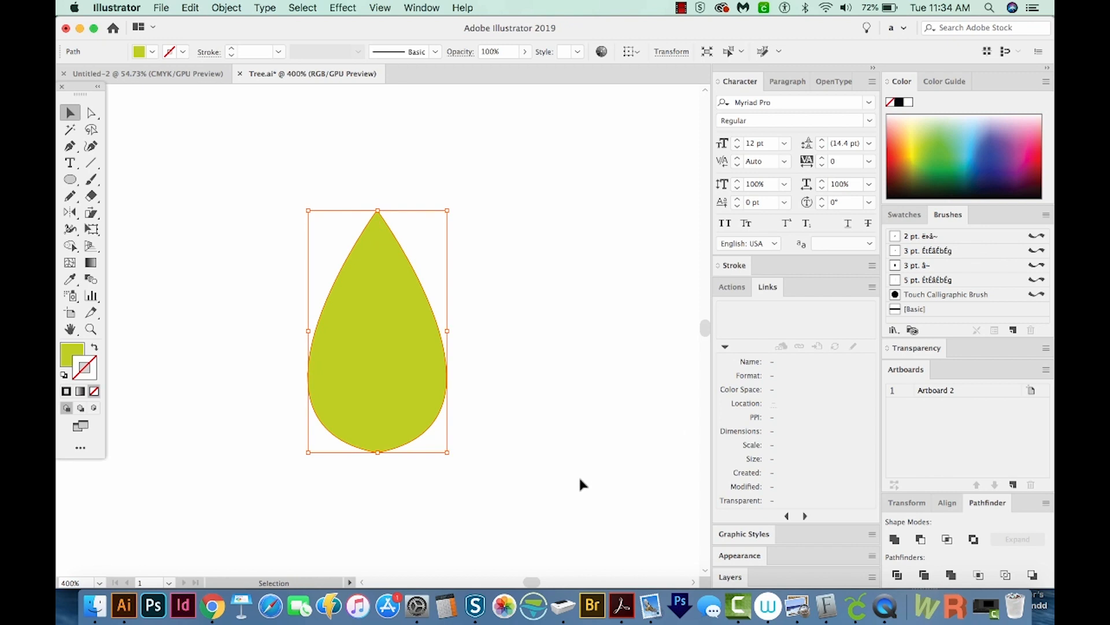
pyautogui.hotkey('ctrl', '-')
pyautogui.hotkey('ctrl', '-')
pyautogui.hotkey('ctrl', '-')
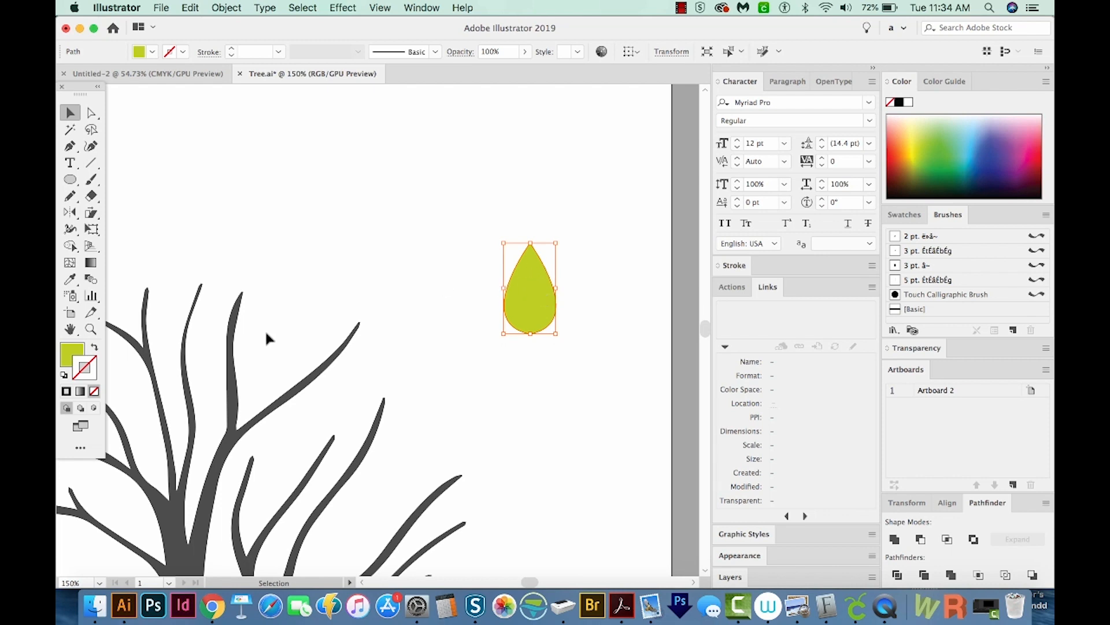
pyautogui.click(70, 357)
pyautogui.click(943, 149)
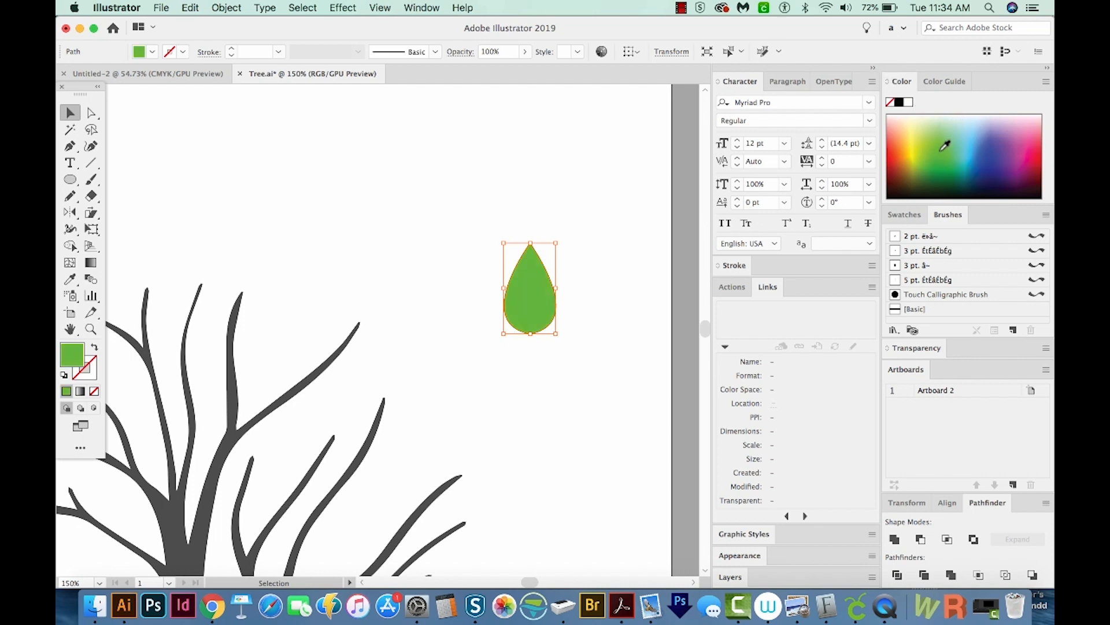
# Bring up the document's symbol collection beside the green leaf so the leaf can be added to it.
pyautogui.press('space')
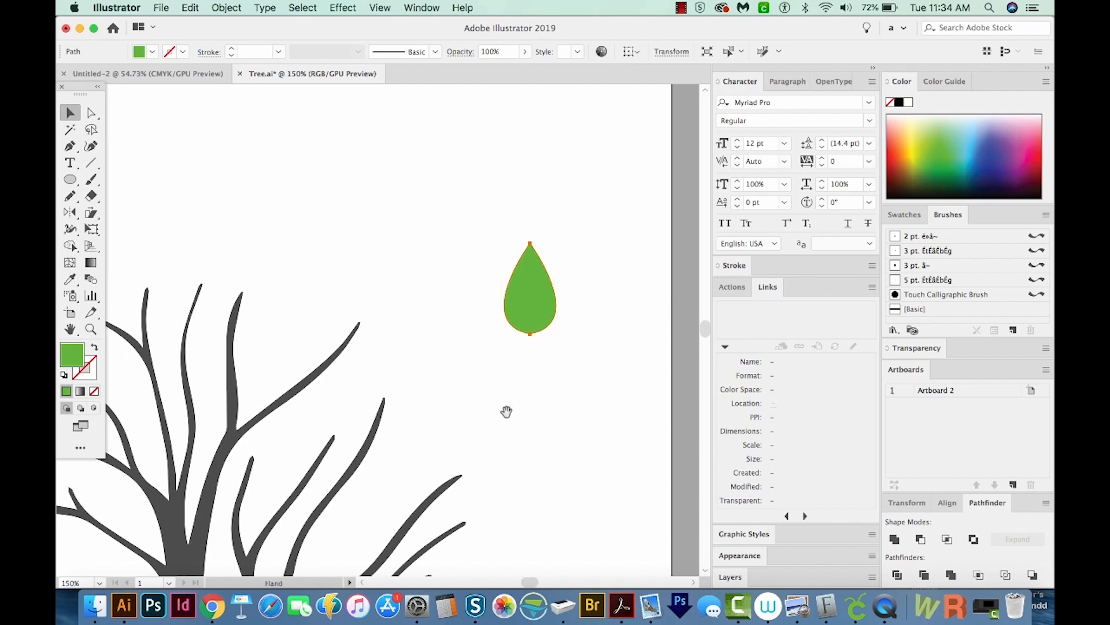
pyautogui.moveTo(506, 414); pyautogui.dragTo(608, 293)
pyautogui.press('space')
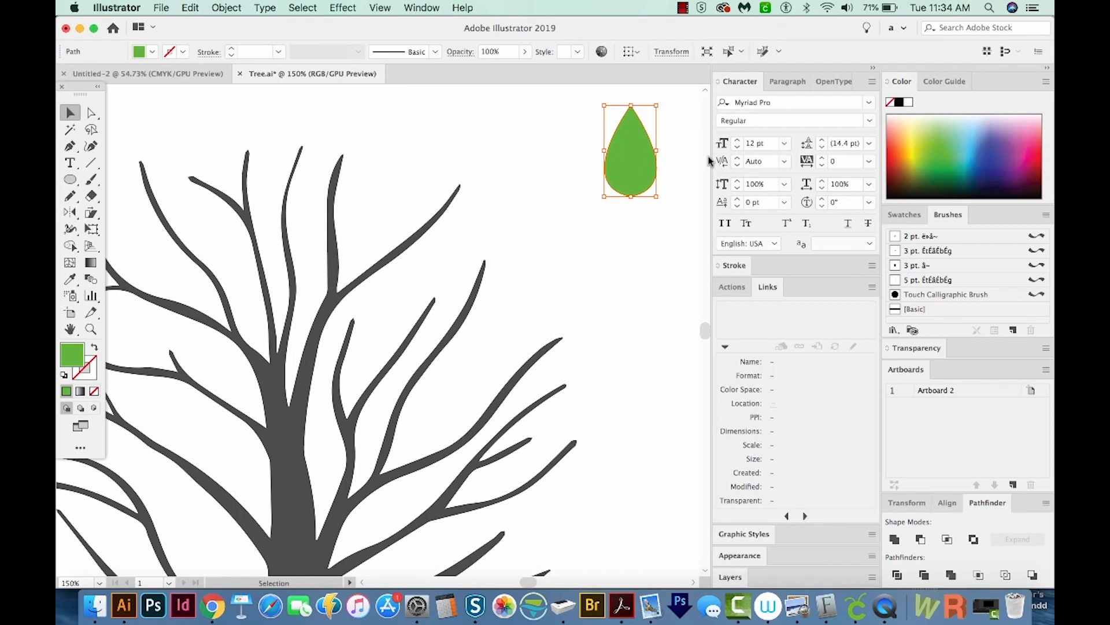
pyautogui.click(431, 8)
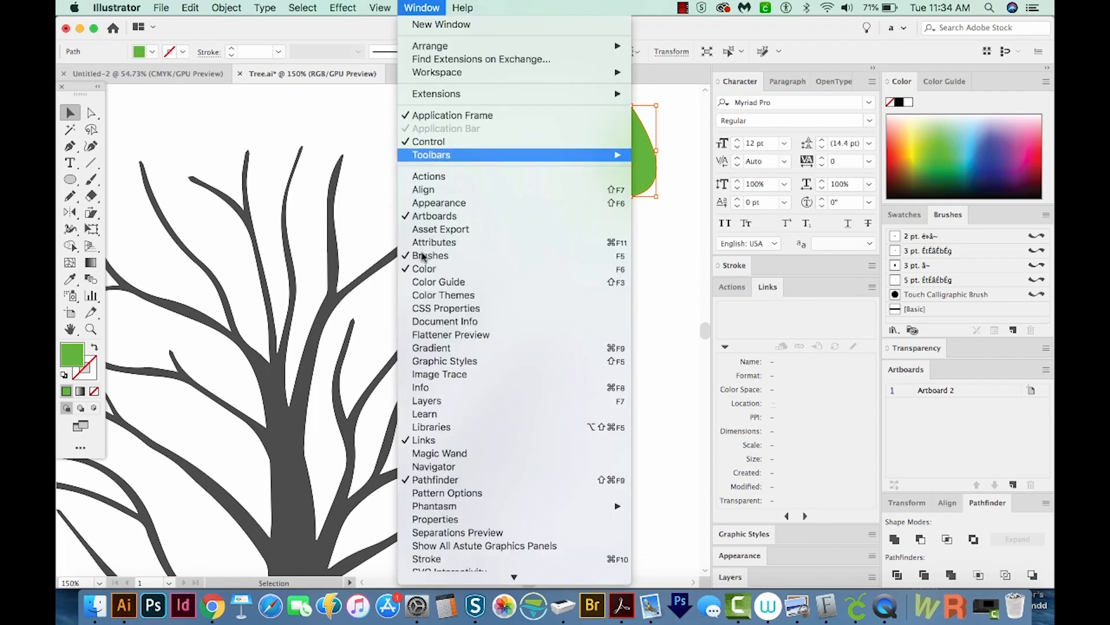
pyautogui.scroll(-3, 439, 506)
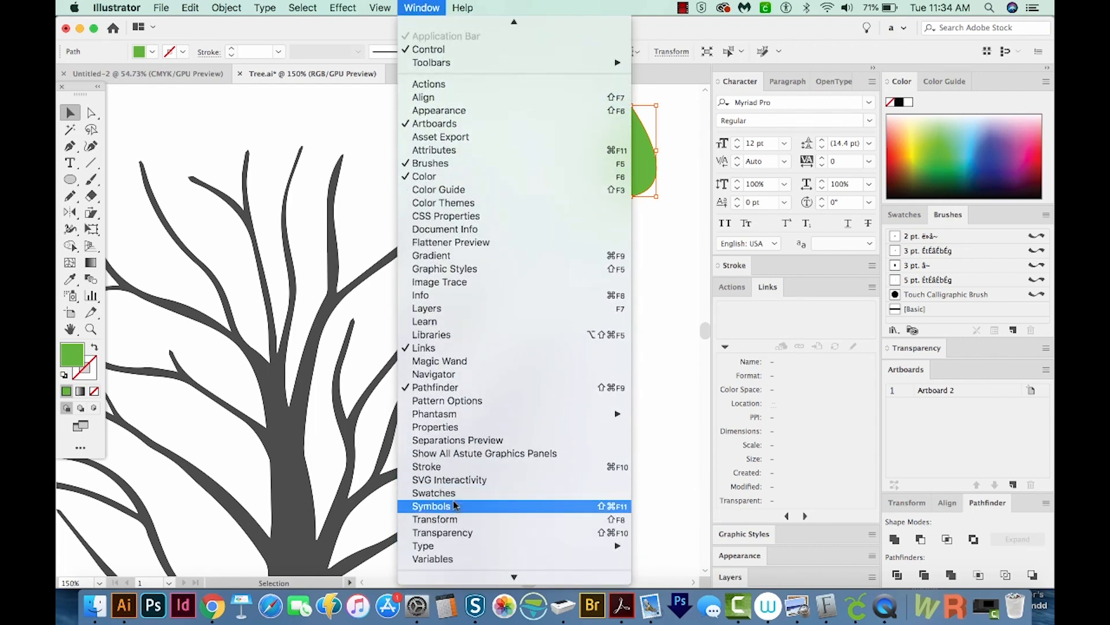
pyautogui.click(453, 505)
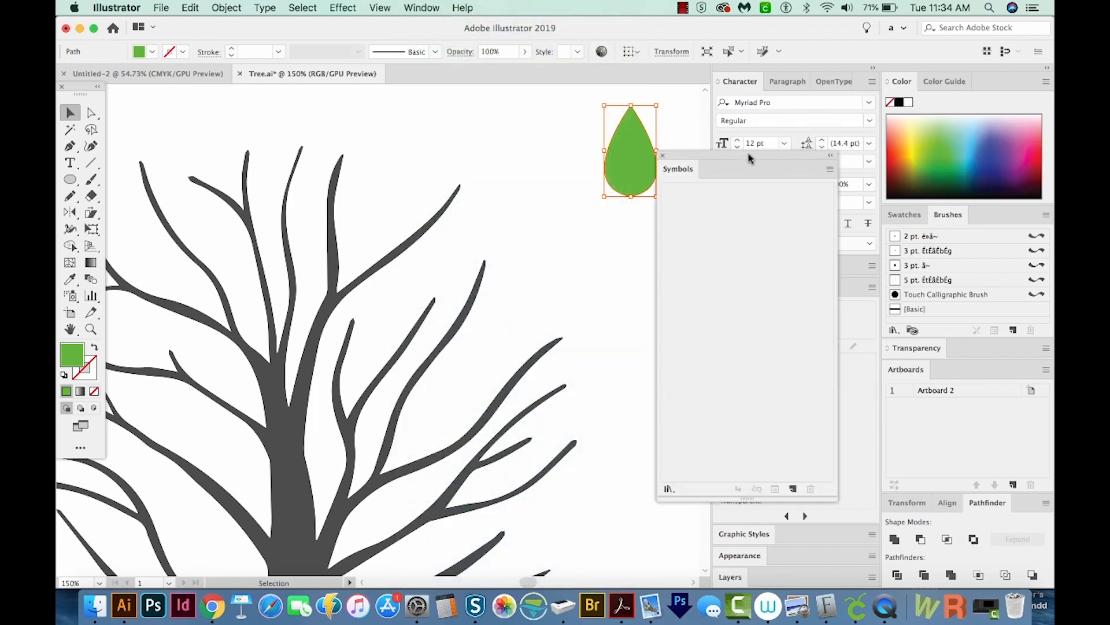
pyautogui.moveTo(749, 159); pyautogui.dragTo(766, 202)
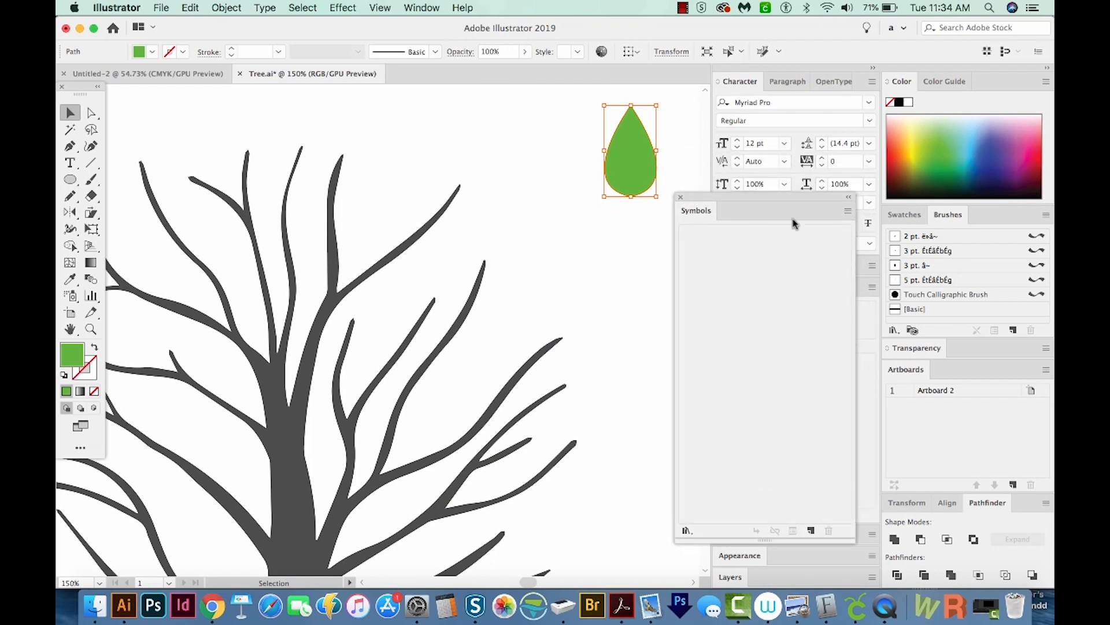
# Define the green leaf as a new static symbol with export type Graphic.
pyautogui.click(847, 212)
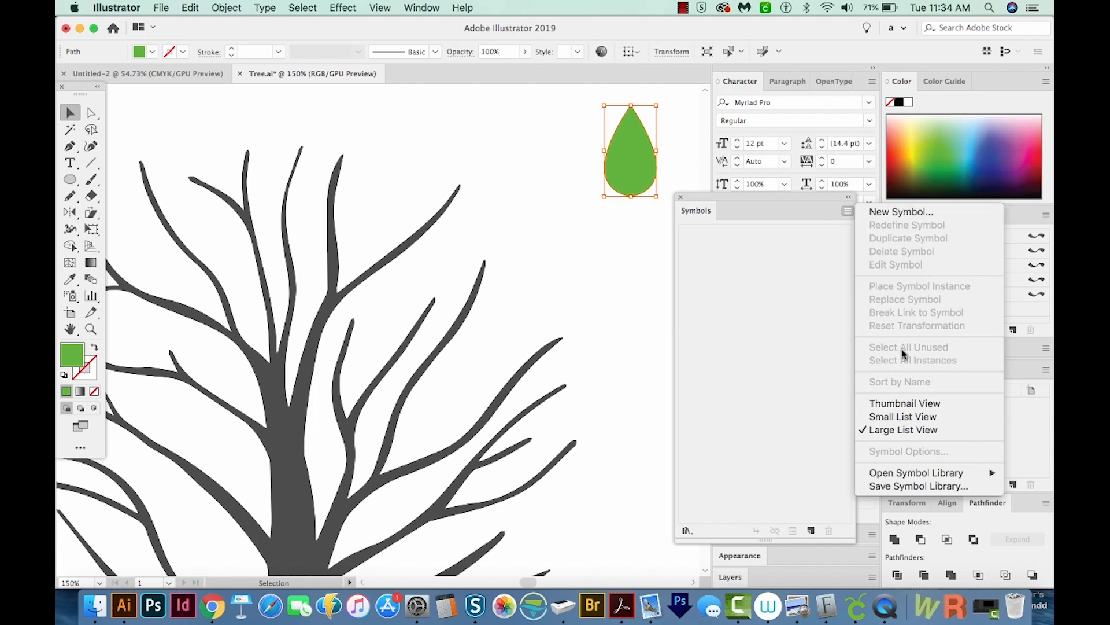
pyautogui.click(769, 456)
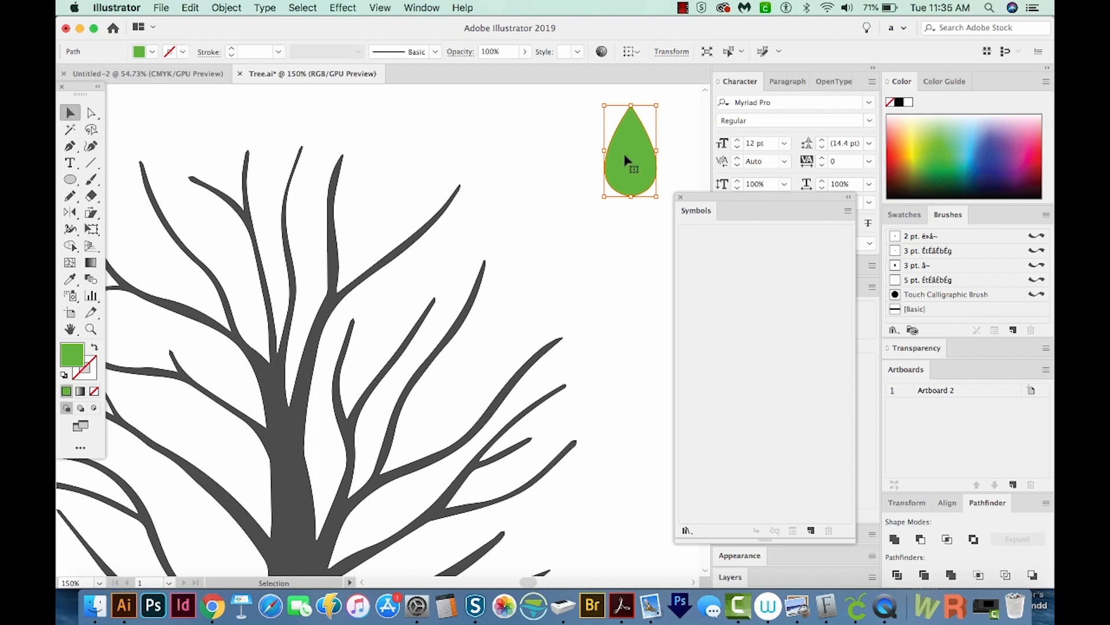
pyautogui.moveTo(624, 155); pyautogui.dragTo(717, 266)
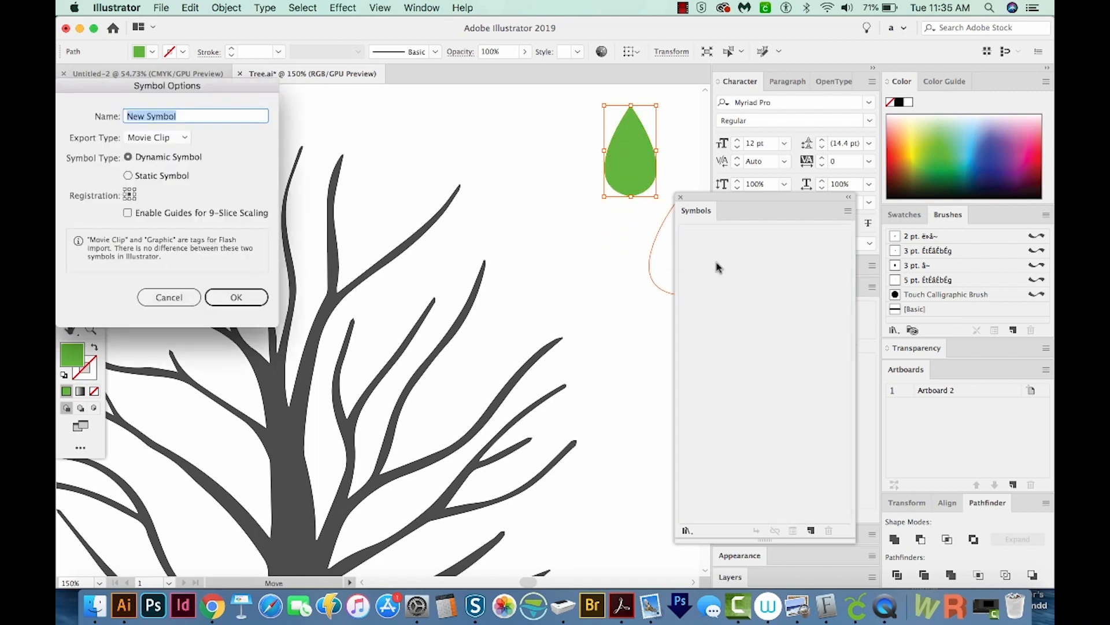
pyautogui.moveTo(220, 86); pyautogui.dragTo(496, 151)
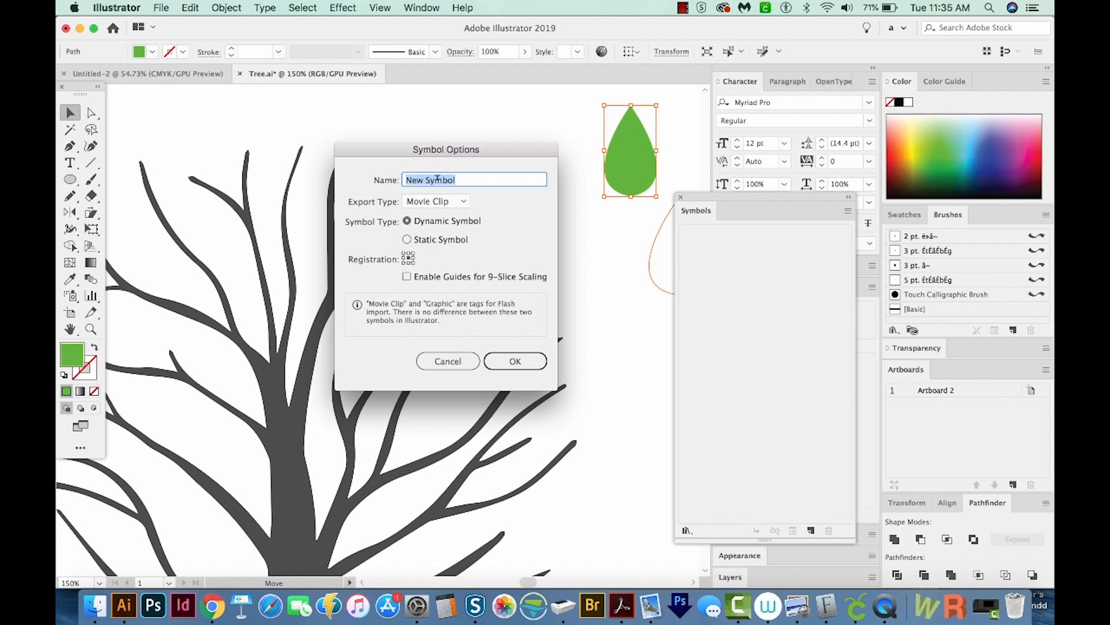
pyautogui.click(461, 200)
pyautogui.click(454, 230)
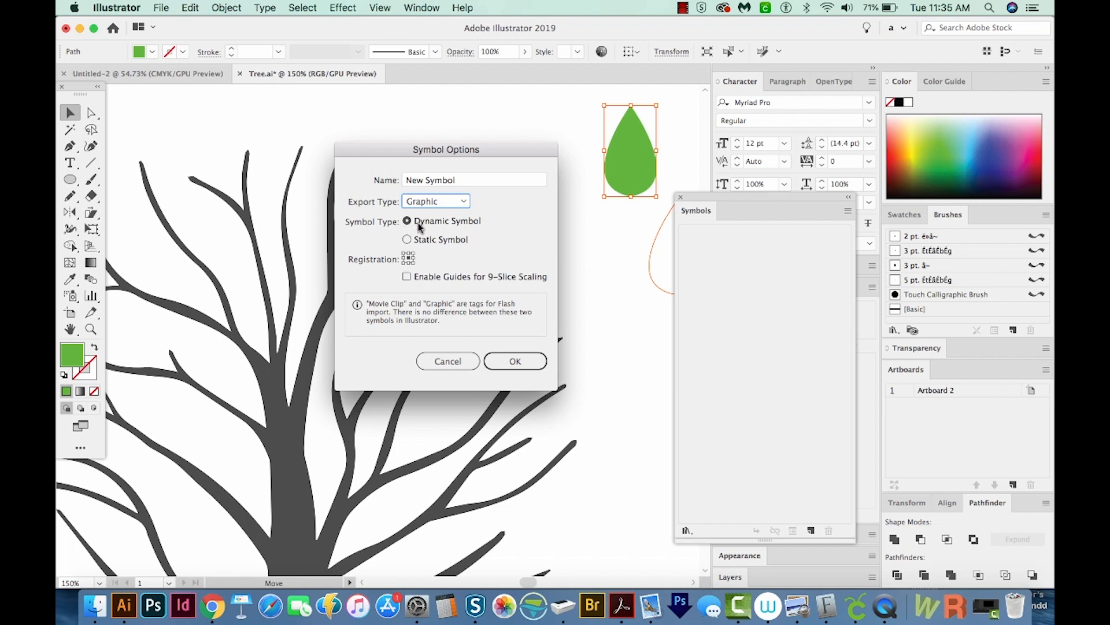
pyautogui.click(407, 241)
pyautogui.click(507, 360)
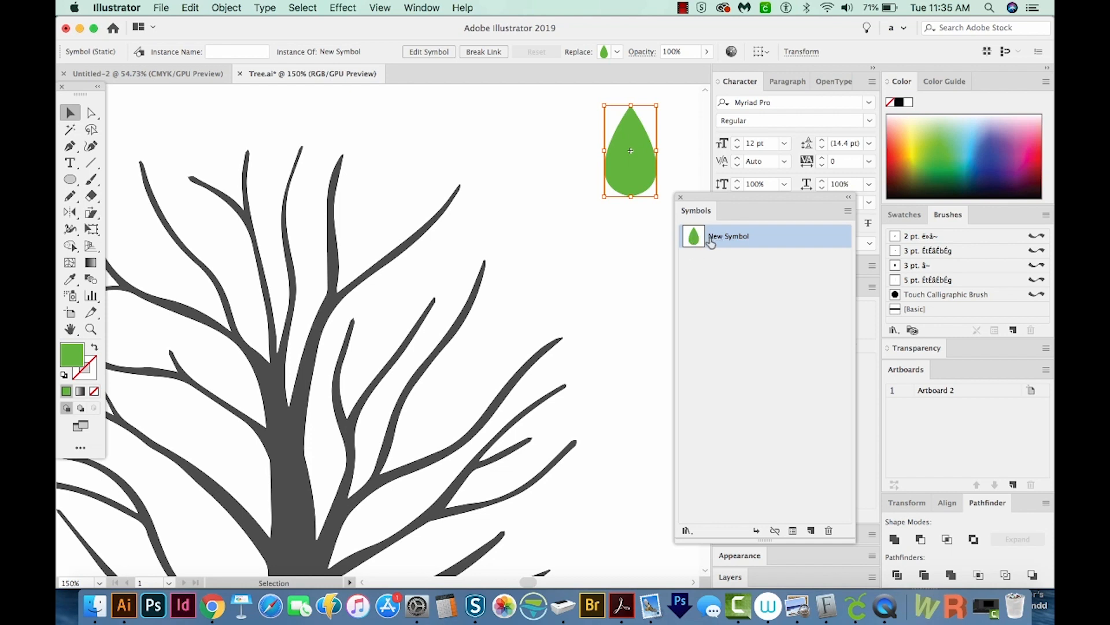
# Move the leaf symbol onto the tip of the long upper-right branch and rotate it to follow the branch.
pyautogui.moveTo(743, 197); pyautogui.dragTo(788, 189)
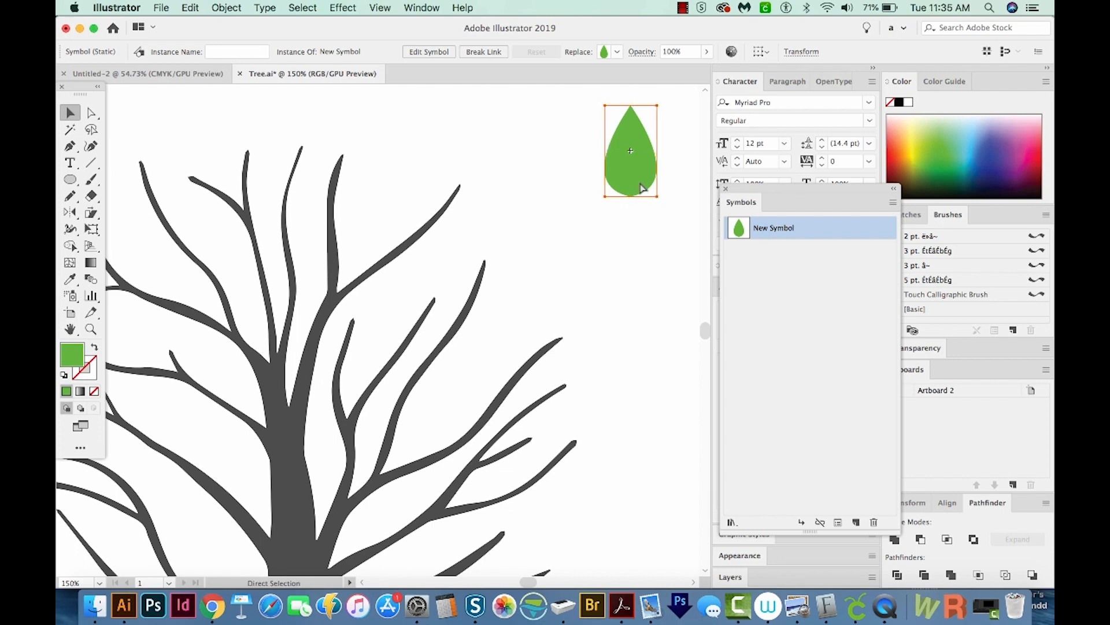
pyautogui.press('super+minus')
pyautogui.press('super+minus')
pyautogui.moveTo(324, 352); pyautogui.dragTo(538, 232)
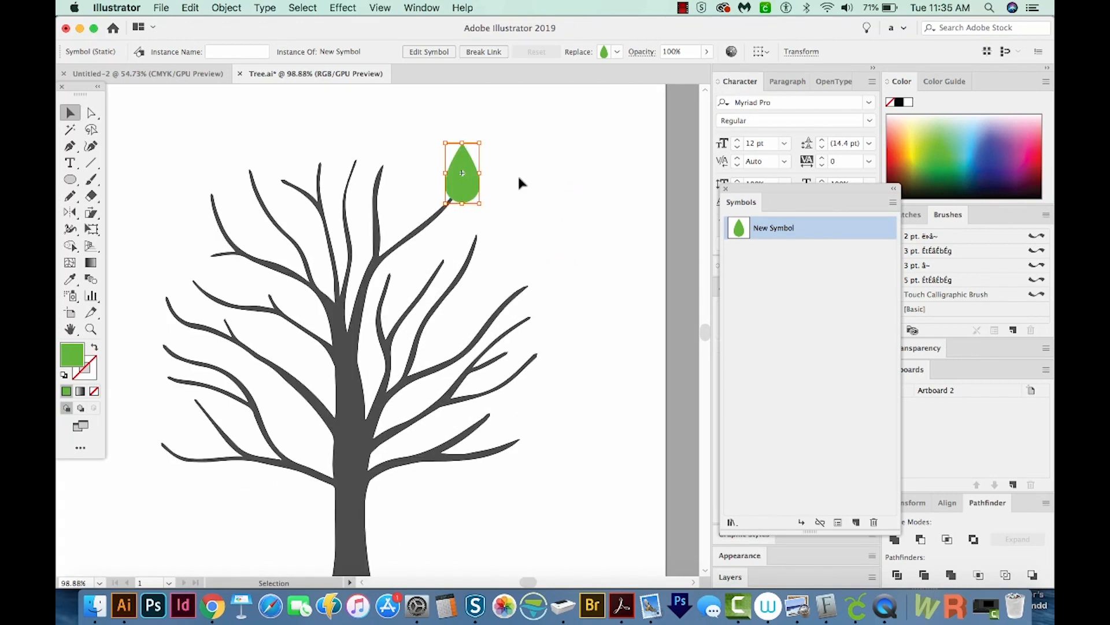
pyautogui.press('e')
pyautogui.moveTo(493, 139); pyautogui.dragTo(504, 152)
pyautogui.press('v')
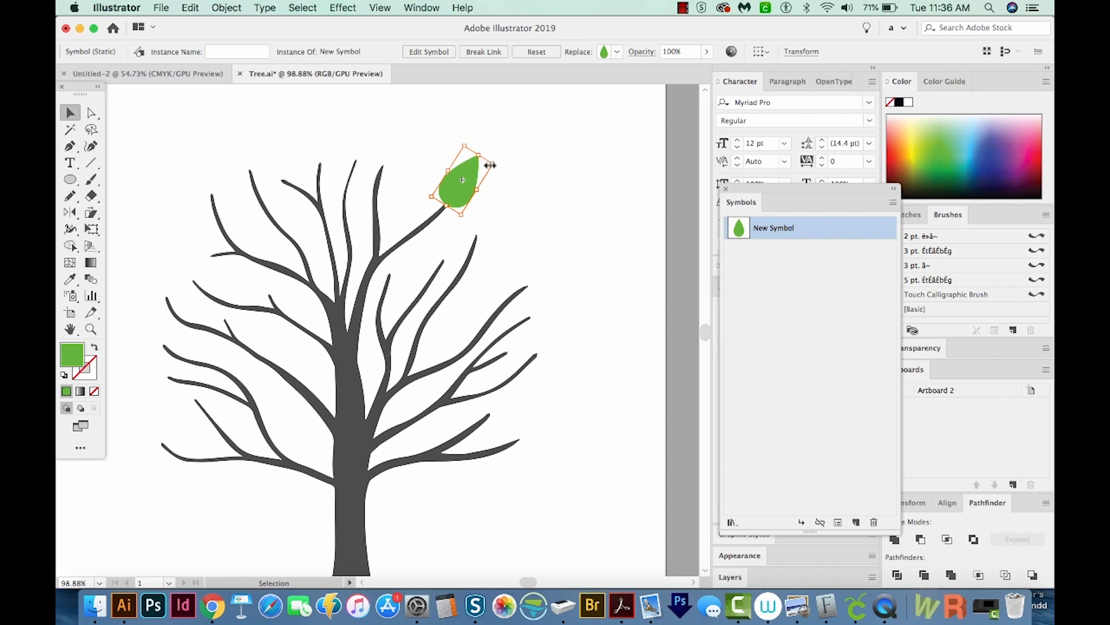
# Scale the leaf instance down proportionally at the branch tip and fine-tune its rotation.
pyautogui.press('shift')
pyautogui.moveTo(493, 164)
pyautogui.mouseDown()
pyautogui.moveTo(477, 173)
pyautogui.moveTo(492, 183)
pyautogui.mouseUp()
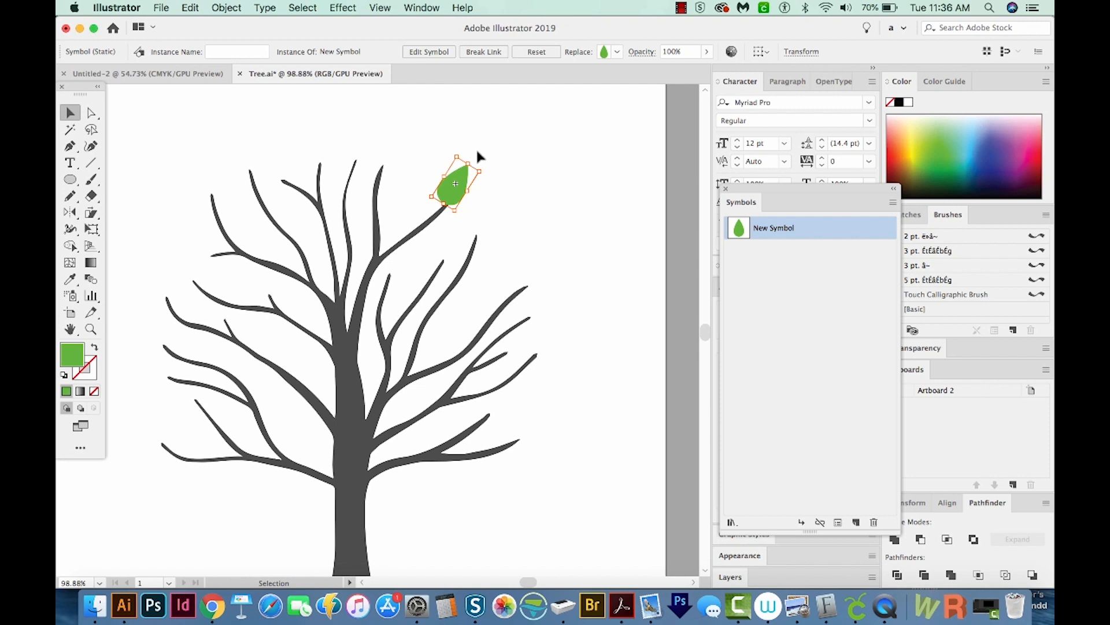
pyautogui.moveTo(473, 160); pyautogui.dragTo(471, 151)
pyautogui.press('r')
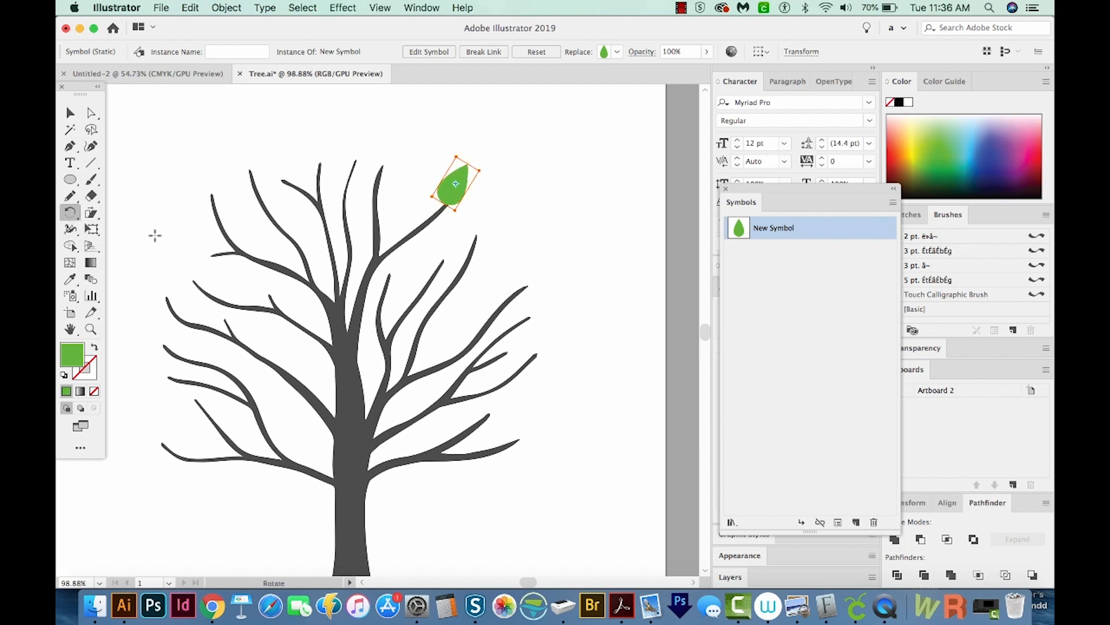
pyautogui.moveTo(450, 145); pyautogui.dragTo(445, 141)
pyautogui.press('v')
# Copy the leaf to the next branch tip below on the right, rotate it and nudge it onto the tip.
pyautogui.moveTo(454, 188); pyautogui.dragTo(475, 246)
pyautogui.press('e')
pyautogui.press('v')
pyautogui.press('Down')
pyautogui.press('Down')
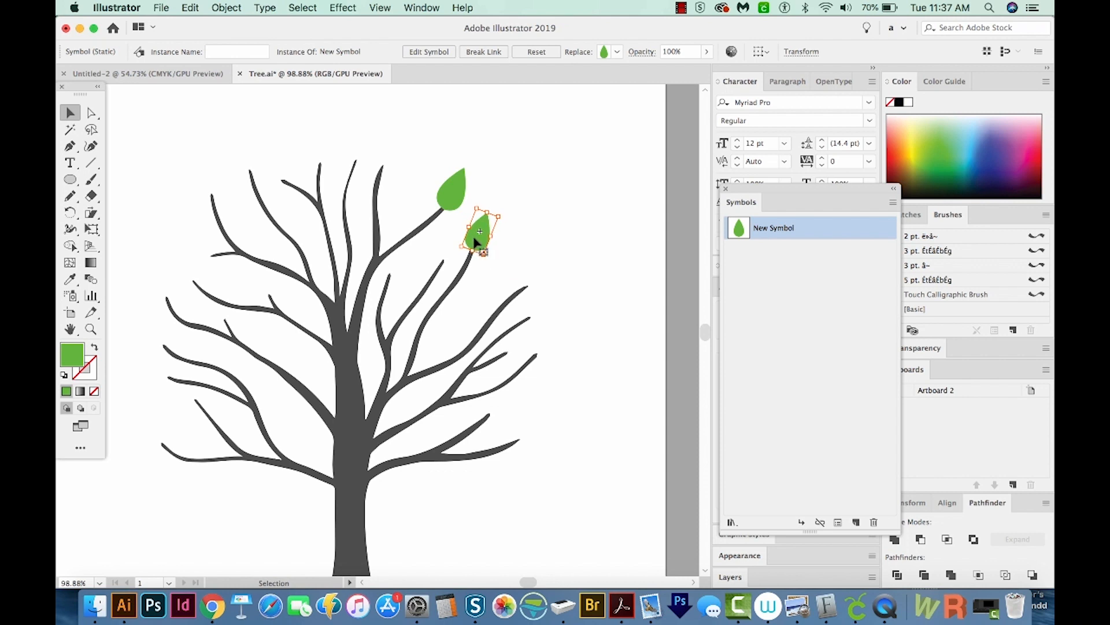
# Copy leaves onto the outer right branch tip and the inner upper-right branches, rotating each to suit its branch.
pyautogui.moveTo(476, 241); pyautogui.dragTo(561, 267)
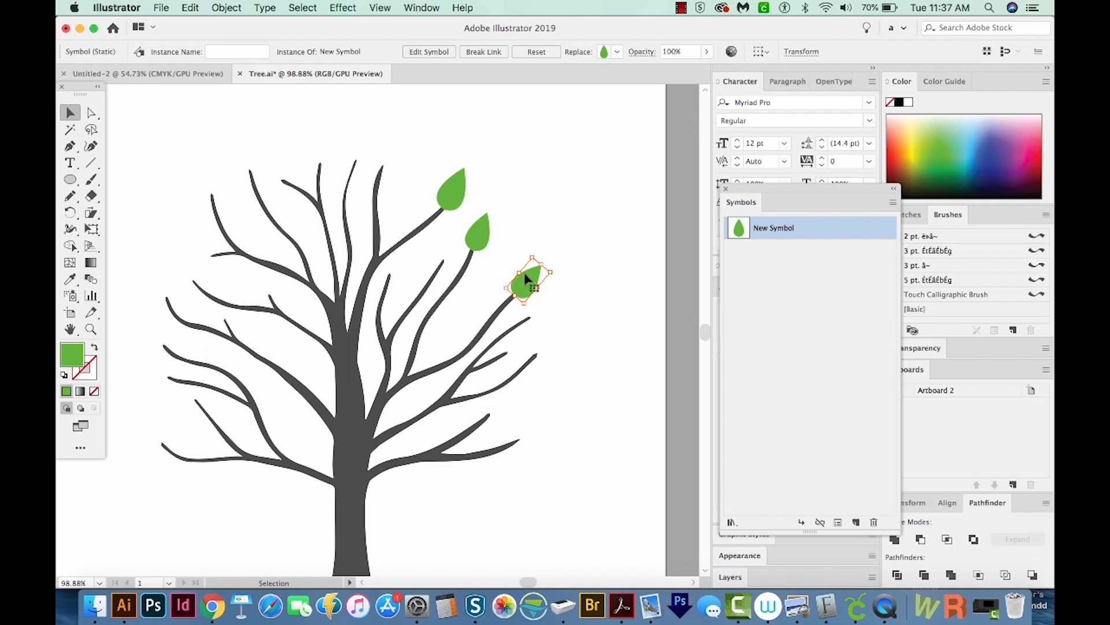
pyautogui.moveTo(521, 290); pyautogui.dragTo(471, 217)
pyautogui.press('v')
pyautogui.press('e')
pyautogui.moveTo(460, 263); pyautogui.dragTo(390, 157)
pyautogui.press('v')
pyautogui.press('e')
pyautogui.moveTo(427, 133); pyautogui.dragTo(422, 126)
pyautogui.press('v')
# Copy leaves across the topmost central branch tips and angle each one to match its branch.
pyautogui.moveTo(386, 158); pyautogui.dragTo(355, 152)
pyautogui.press('e')
pyautogui.moveTo(386, 110); pyautogui.dragTo(379, 106)
pyautogui.press('a')
pyautogui.moveTo(356, 155); pyautogui.dragTo(330, 114)
pyautogui.press('e')
pyautogui.press('v')
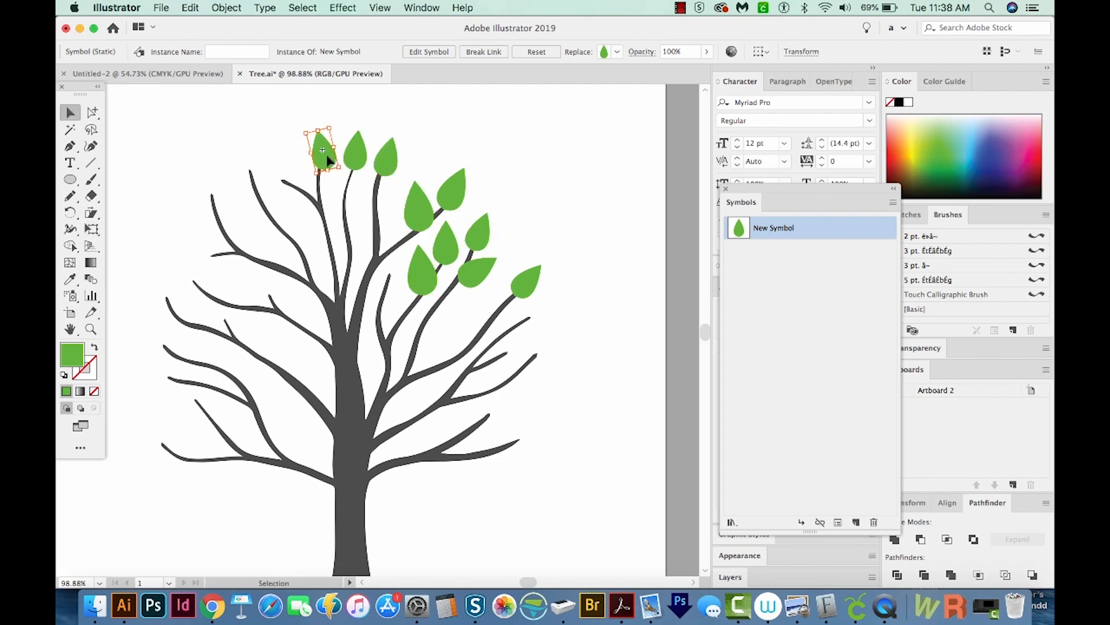
# Place leaf copies on the upper-left and lower-left outer branch tips and rotate them outward.
pyautogui.moveTo(323, 158); pyautogui.dragTo(216, 166)
pyautogui.moveTo(214, 209); pyautogui.dragTo(161, 449)
pyautogui.press('v')
pyautogui.press('e')
pyautogui.press('v')
# Copy leaves into the upper crown between the central branches and rotate them to fit.
pyautogui.moveTo(425, 210); pyautogui.dragTo(389, 181)
pyautogui.press('v')
pyautogui.moveTo(362, 204); pyautogui.dragTo(348, 167)
pyautogui.press('e')
pyautogui.press('v')
pyautogui.moveTo(338, 201); pyautogui.dragTo(289, 180)
pyautogui.keyDown('shift'); pyautogui.click(354, 205); pyautogui.keyUp('shift')
pyautogui.click(305, 223)
pyautogui.click(317, 200)
pyautogui.moveTo(305, 201); pyautogui.dragTo(320, 204)
# Fill the gaps on both sides of the upper crown with more rotated leaf copies.
pyautogui.press('a')
pyautogui.moveTo(291, 181); pyautogui.dragTo(303, 229)
pyautogui.press('e')
pyautogui.press('a')
pyautogui.moveTo(430, 216); pyautogui.dragTo(393, 218)
pyautogui.moveTo(456, 189); pyautogui.dragTo(416, 172)
pyautogui.moveTo(421, 212); pyautogui.dragTo(423, 221)
pyautogui.moveTo(464, 134); pyautogui.dragTo(301, 157)
# Place leaf copies over the middle of the tree and along the outer left branches.
pyautogui.moveTo(356, 156); pyautogui.dragTo(366, 315)
pyautogui.moveTo(373, 308); pyautogui.dragTo(202, 305)
pyautogui.moveTo(219, 281); pyautogui.dragTo(178, 265)
pyautogui.press('v')
pyautogui.moveTo(383, 227); pyautogui.dragTo(376, 315)
pyautogui.moveTo(376, 313); pyautogui.dragTo(433, 341)
# Cover the middle and lower left branches with leaf copies, extending them in toward the trunk.
pyautogui.click(366, 492)
pyautogui.press('a')
pyautogui.moveTo(135, 232); pyautogui.dragTo(223, 379)
pyautogui.moveTo(219, 281); pyautogui.dragTo(260, 339)
pyautogui.moveTo(196, 385); pyautogui.dragTo(230, 397)
pyautogui.moveTo(229, 453); pyautogui.dragTo(212, 489)
pyautogui.moveTo(257, 422); pyautogui.dragTo(305, 379)
pyautogui.moveTo(334, 298); pyautogui.dragTo(340, 366)
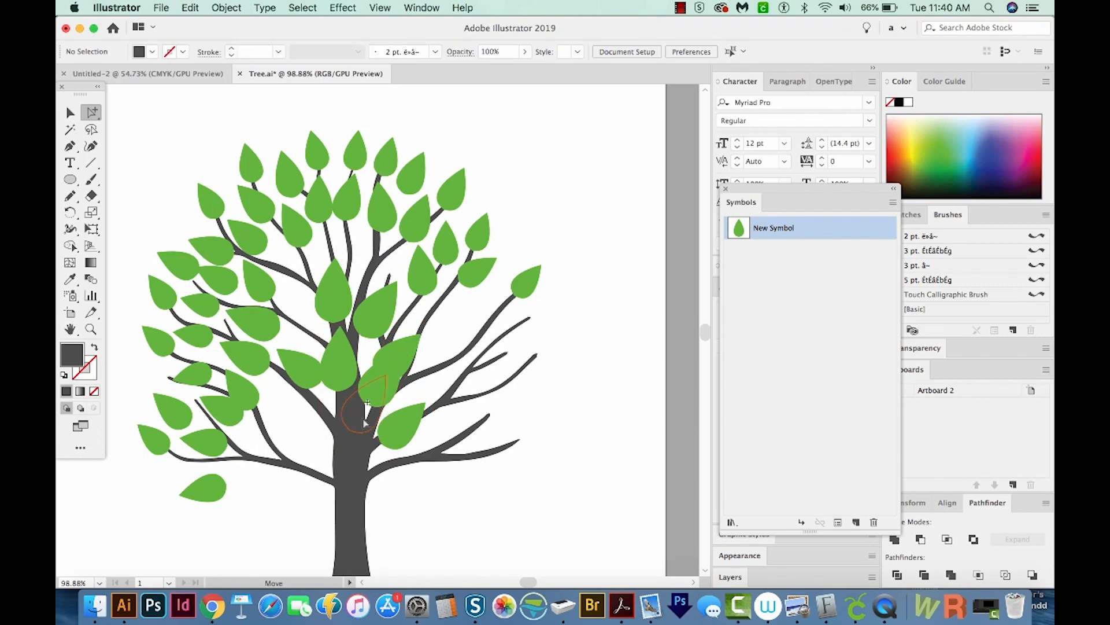
# Position leaves over the trunk's fork and spread out the leaves on the lower-left branches.
pyautogui.moveTo(376, 315); pyautogui.dragTo(362, 419)
pyautogui.moveTo(396, 360); pyautogui.dragTo(418, 408)
pyautogui.moveTo(247, 398); pyautogui.dragTo(265, 410)
pyautogui.moveTo(198, 375); pyautogui.dragTo(163, 379)
pyautogui.moveTo(247, 359); pyautogui.dragTo(209, 376)
pyautogui.moveTo(297, 354); pyautogui.dragTo(319, 299)
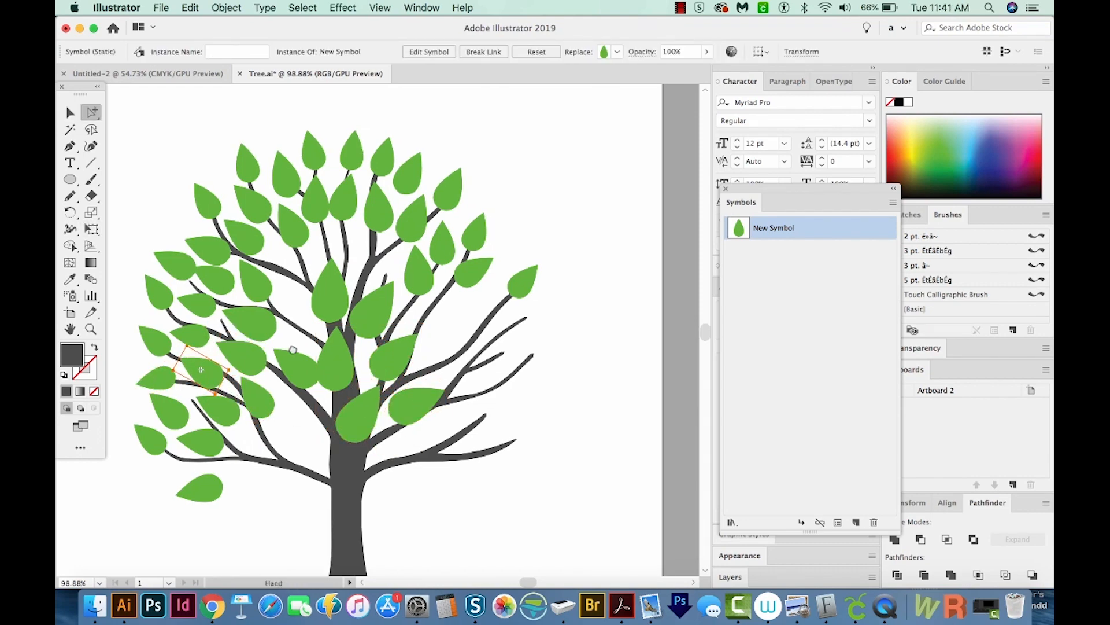
# Mirror leaf copies across the trunk onto the bare right-hand branches and rotate them into place.
pyautogui.moveTo(152, 457); pyautogui.dragTo(288, 291)
pyautogui.press('o')
pyautogui.keyDown('alt'); pyautogui.click(367, 414); pyautogui.keyUp('alt')
pyautogui.click(275, 361)
pyautogui.press('e')
pyautogui.moveTo(572, 301); pyautogui.dragTo(548, 273)
pyautogui.click(462, 260)
pyautogui.press('e')
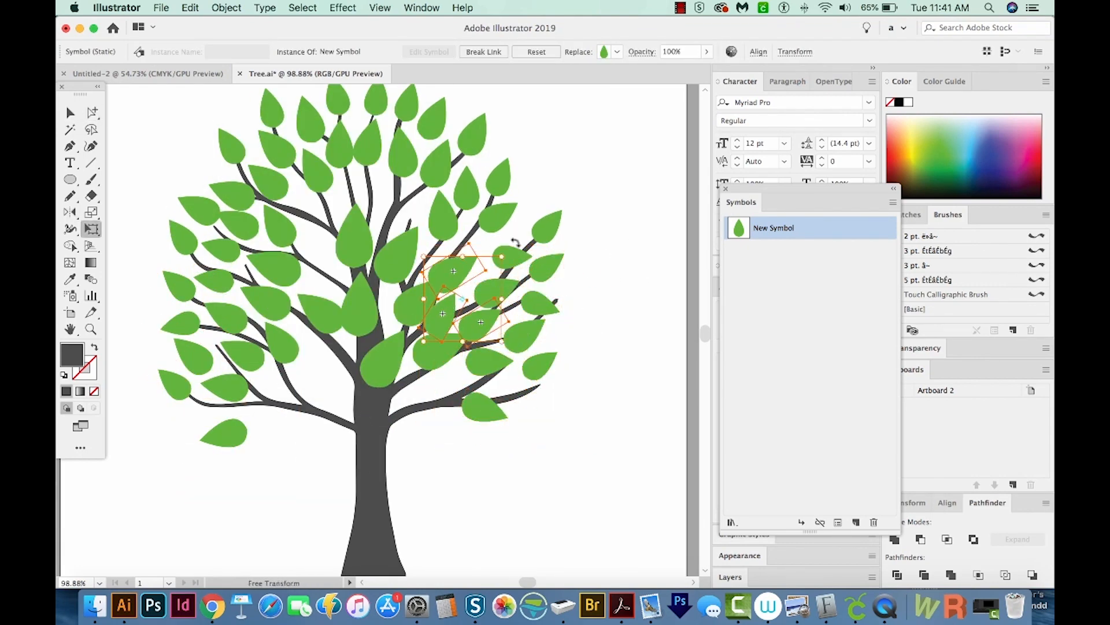
# Adjust the placement of the leaves just right of the trunk and the large leaf above the fork.
pyautogui.moveTo(475, 325); pyautogui.dragTo(489, 323)
pyautogui.click(434, 360)
pyautogui.hscroll(-1, 375, 290)
pyautogui.moveTo(371, 309); pyautogui.dragTo(379, 314)
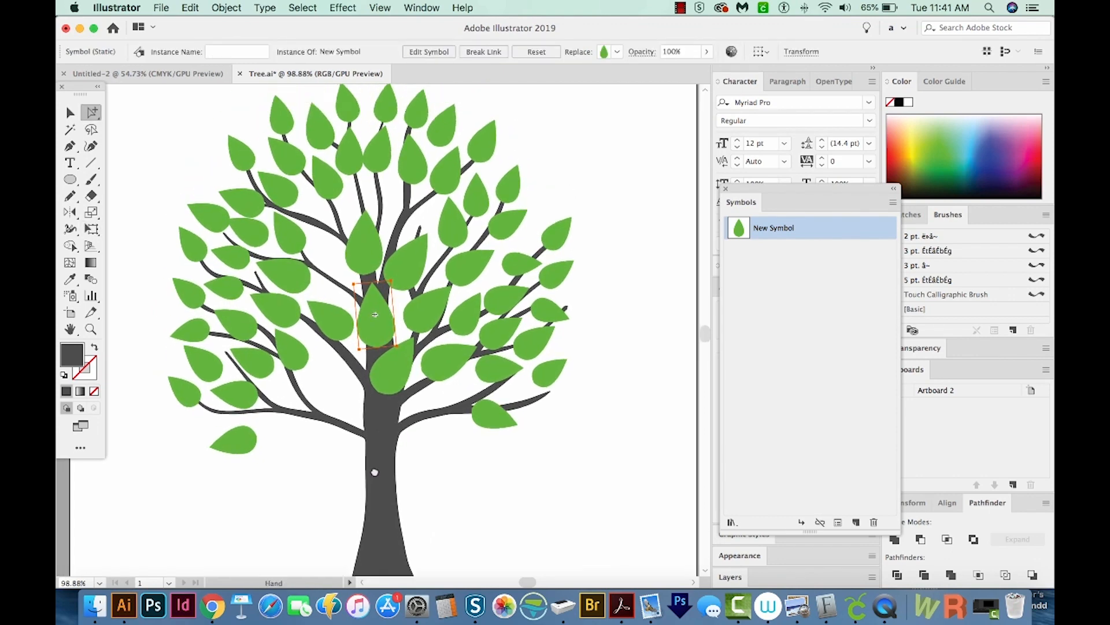
# Fill the open spots in the centre of the crown with leaf copies and rotate them.
pyautogui.moveTo(294, 229); pyautogui.dragTo(324, 218)
pyautogui.moveTo(323, 218); pyautogui.dragTo(330, 268)
pyautogui.press('e')
pyautogui.moveTo(399, 272)
pyautogui.mouseDown()
pyautogui.moveTo(398, 247)
pyautogui.moveTo(399, 268)
pyautogui.mouseUp()
pyautogui.moveTo(448, 166); pyautogui.dragTo(406, 212)
pyautogui.moveTo(380, 144); pyautogui.dragTo(361, 202)
pyautogui.press('e')
pyautogui.press('e')
# Select the four large leaves over the trunk and shift them slightly downward together.
pyautogui.click(366, 234)
pyautogui.scroll(-3, 370, 231)
pyautogui.keyDown('shift'); pyautogui.click(404, 299); pyautogui.keyUp('shift')
pyautogui.keyDown('shift'); pyautogui.click(388, 246); pyautogui.keyUp('shift')
pyautogui.moveTo(388, 246); pyautogui.dragTo(388, 274)
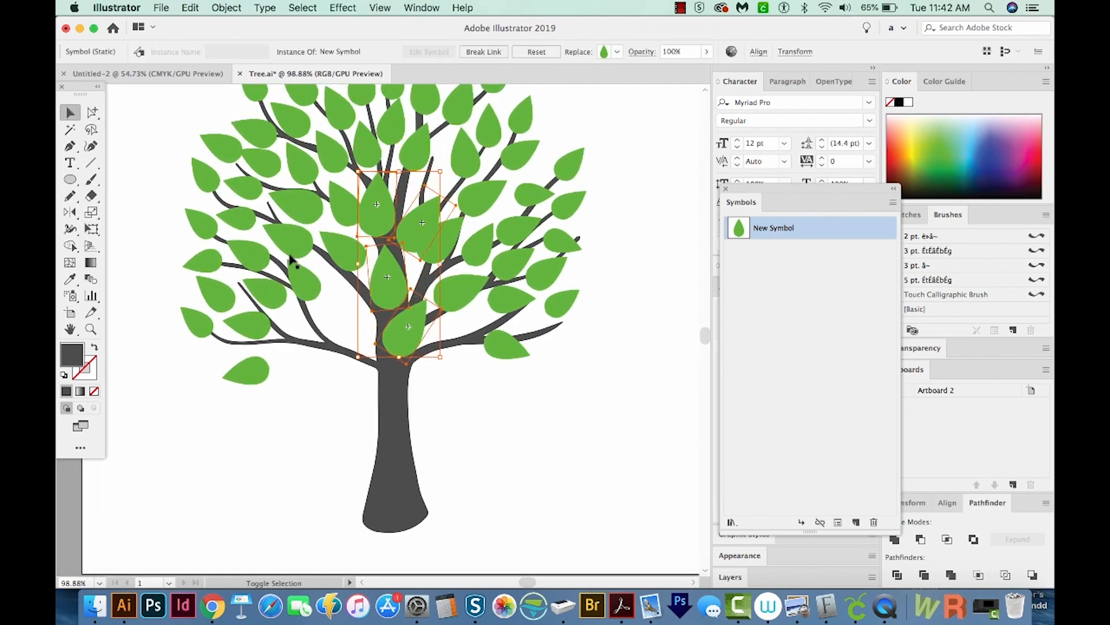
pyautogui.scroll(3, 393, 231)
pyautogui.click(390, 209)
# Rearrange and rotate leaves along the middle and lower right-hand branches to even out the foliage.
pyautogui.scroll(-3, 405, 261)
pyautogui.moveTo(476, 348); pyautogui.dragTo(457, 327)
pyautogui.press('r')
pyautogui.moveTo(531, 308); pyautogui.dragTo(541, 322)
pyautogui.click(533, 244)
pyautogui.press('r')
pyautogui.moveTo(565, 238); pyautogui.dragTo(561, 219)
pyautogui.moveTo(528, 239); pyautogui.dragTo(555, 250)
# Copy leaves along the lowest right branch near the trunk and rotate them to hang below it.
pyautogui.scroll(2, 520, 278)
pyautogui.moveTo(506, 364); pyautogui.dragTo(441, 380)
pyautogui.press('r')
pyautogui.moveTo(462, 404); pyautogui.dragTo(438, 413)
pyautogui.moveTo(441, 388); pyautogui.dragTo(512, 392)
# Select the six leaves on the lower right branches, reflect a copy across the trunk, and arrange the mirrored leaves along the lower left branches.
pyautogui.click(504, 323)
pyautogui.keyDown('shift'); pyautogui.click(503, 368); pyautogui.keyUp('shift')
pyautogui.keyDown('shift'); pyautogui.click(547, 395); pyautogui.keyUp('shift')
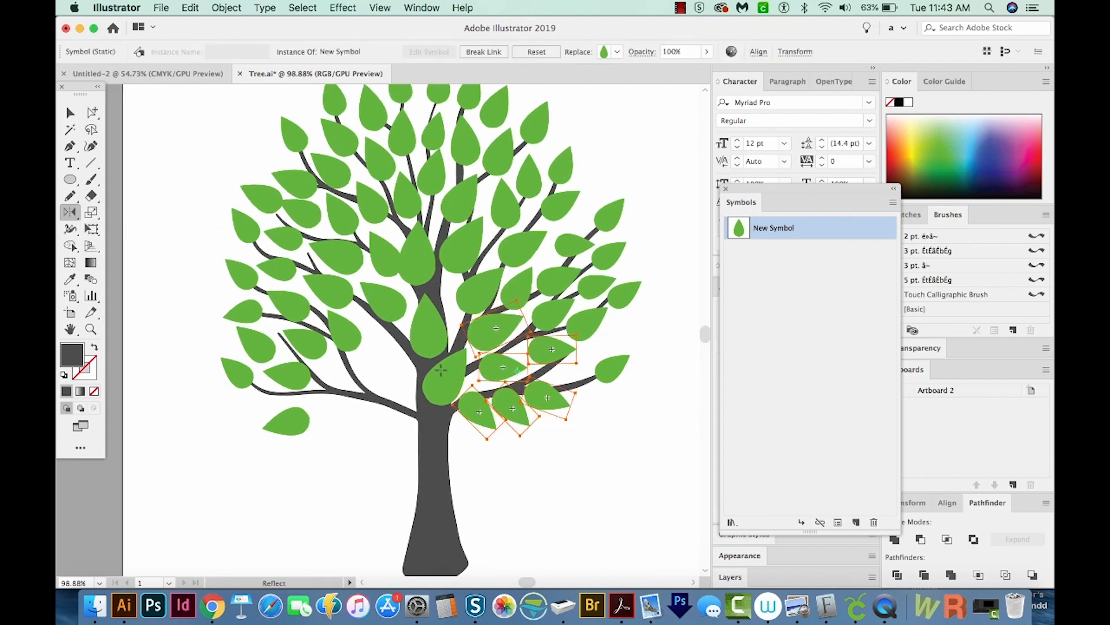
pyautogui.press('o')
pyautogui.keyDown('alt'); pyautogui.click(434, 399); pyautogui.keyUp('alt')
pyautogui.click(278, 378)
pyautogui.moveTo(389, 421); pyautogui.dragTo(411, 439)
pyautogui.click(282, 428)
pyautogui.moveTo(280, 428); pyautogui.dragTo(271, 410)
pyautogui.click(379, 458)
pyautogui.moveTo(393, 459); pyautogui.dragTo(379, 459)
pyautogui.moveTo(291, 343); pyautogui.dragTo(286, 305)
pyautogui.moveTo(370, 442); pyautogui.dragTo(370, 459)
pyautogui.moveTo(414, 341); pyautogui.dragTo(417, 331)
pyautogui.moveTo(380, 363); pyautogui.dragTo(375, 360)
# Place another leaf copy over the lower trunk, then scale and reposition it and its neighbours to cover the bare wood.
pyautogui.moveTo(429, 399); pyautogui.dragTo(460, 343)
pyautogui.press('v')
pyautogui.click(457, 369)
pyautogui.press('a')
pyautogui.press('e')
pyautogui.moveTo(529, 350); pyautogui.dragTo(527, 337)
pyautogui.press('a')
pyautogui.moveTo(460, 333); pyautogui.dragTo(454, 328)
pyautogui.press('e')
pyautogui.moveTo(532, 325); pyautogui.dragTo(529, 314)
pyautogui.press('a')
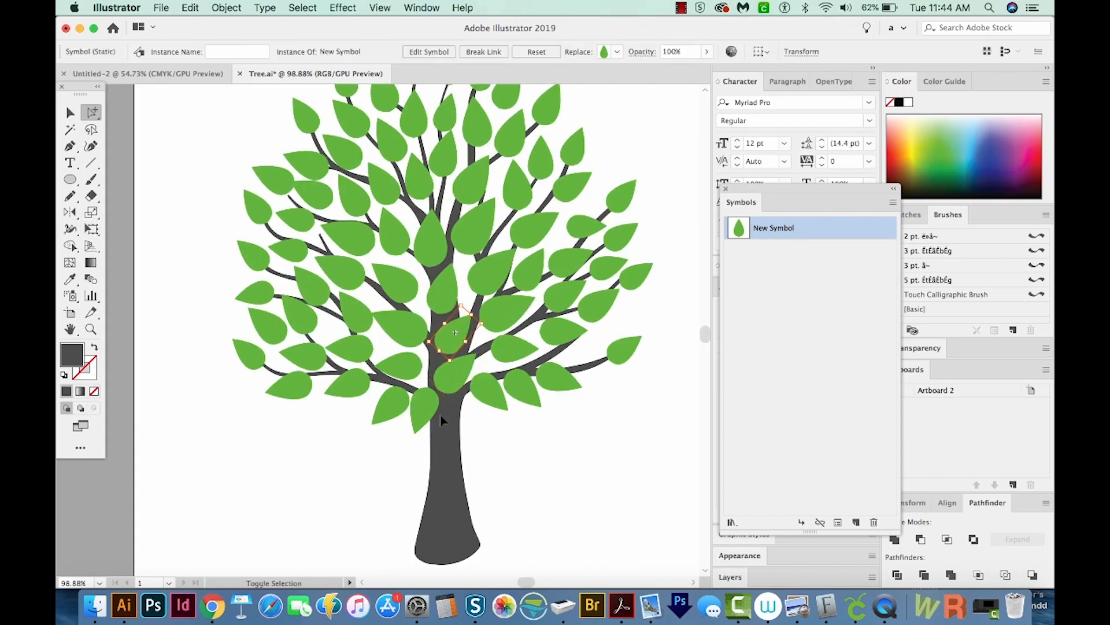
# Add a leaf copy near the outer end of the lowest right branch and rotate it to hang from the branch.
pyautogui.scroll(3, 454, 366)
pyautogui.click(586, 379)
pyautogui.press('r')
pyautogui.press('a')
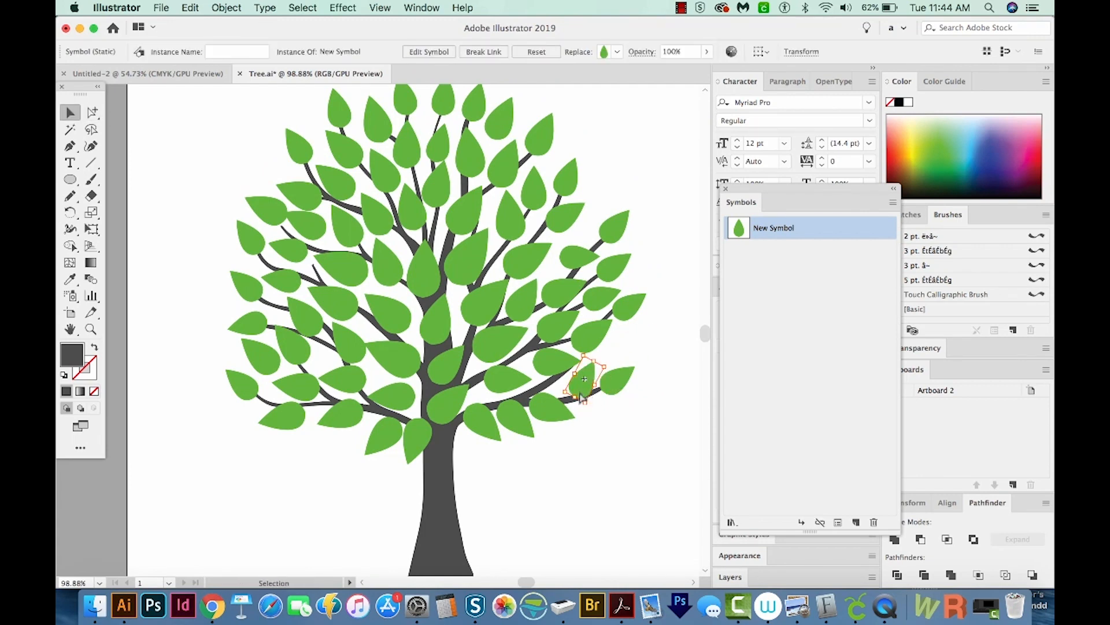
pyautogui.press('r')
pyautogui.press('a')
pyautogui.moveTo(591, 379)
pyautogui.mouseDown()
pyautogui.moveTo(587, 394)
pyautogui.moveTo(598, 392)
pyautogui.mouseUp()
pyautogui.press('r')
pyautogui.press('a')
pyautogui.click(540, 472)
# Fine-tune the two leaves over the upper trunk and clear the selection.
pyautogui.hscroll(-1, 476, 478)
pyautogui.scroll(2, 475, 479)
pyautogui.press('v')
pyautogui.click(457, 350)
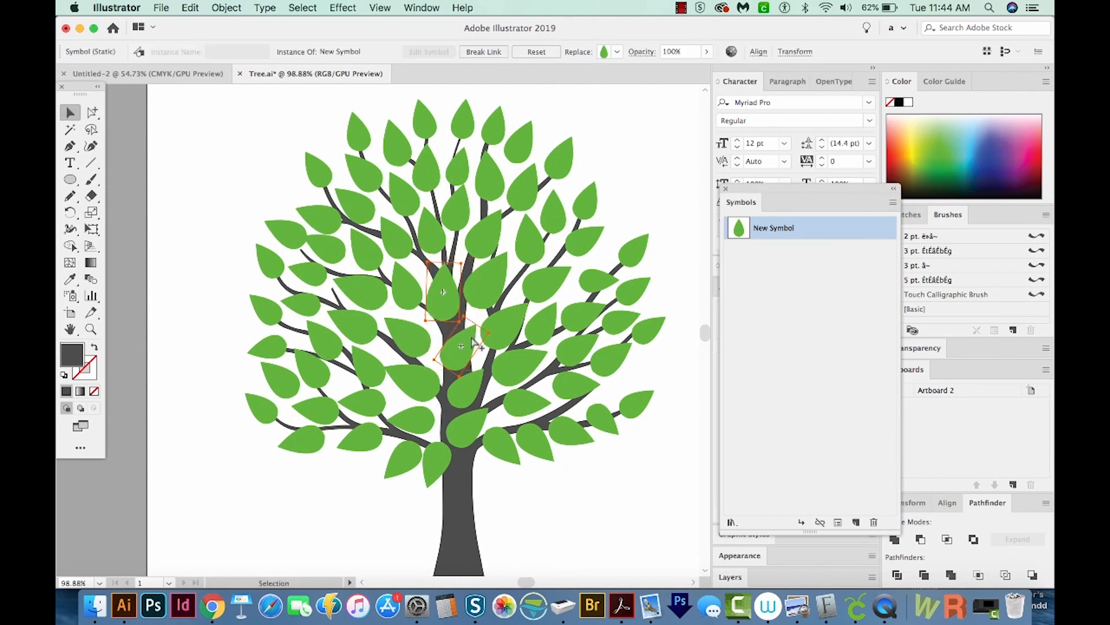
pyautogui.click(535, 466)
pyautogui.scroll(-2, 552, 328)
pyautogui.press('super+minus')
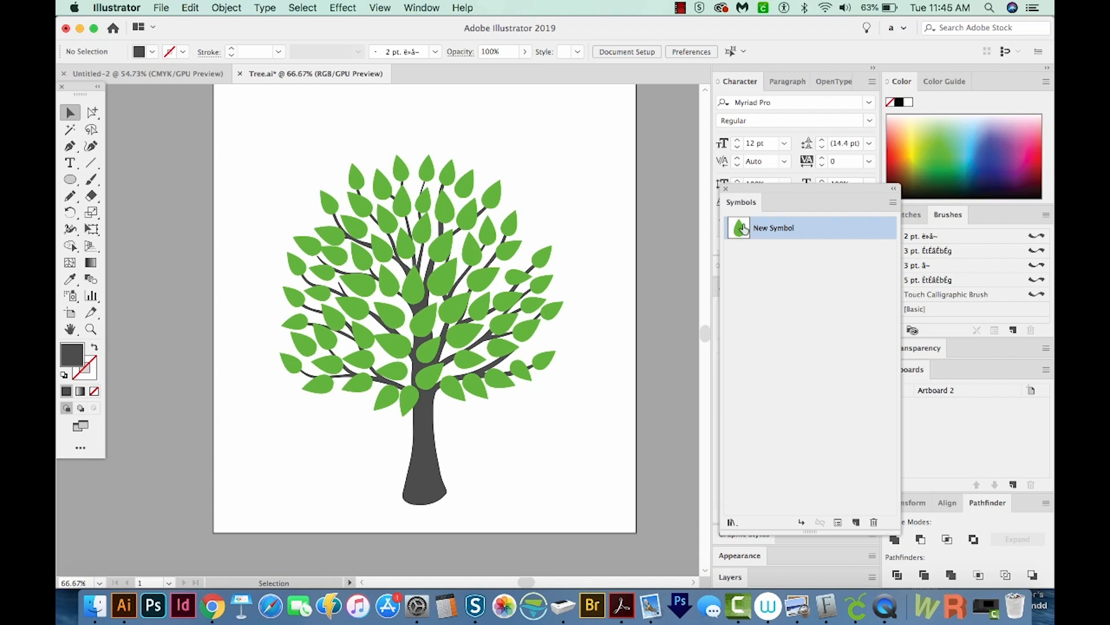
# Place a new instance of the leaf symbol in the blank area right of the crown and expand it with Object and Fill.
pyautogui.moveTo(739, 231); pyautogui.dragTo(596, 165)
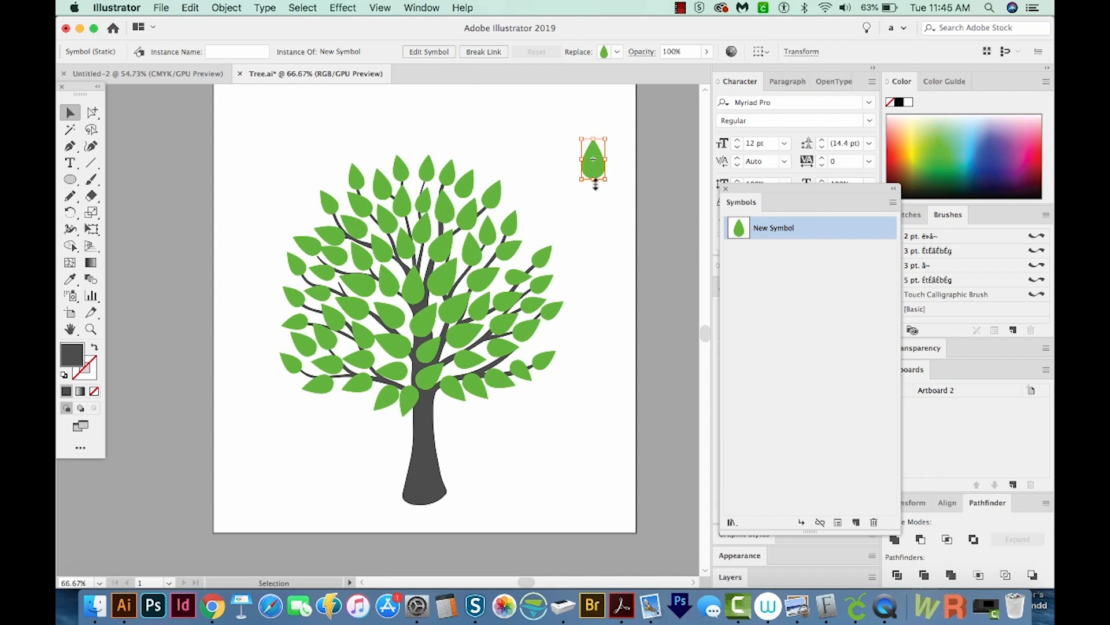
pyautogui.click(227, 8)
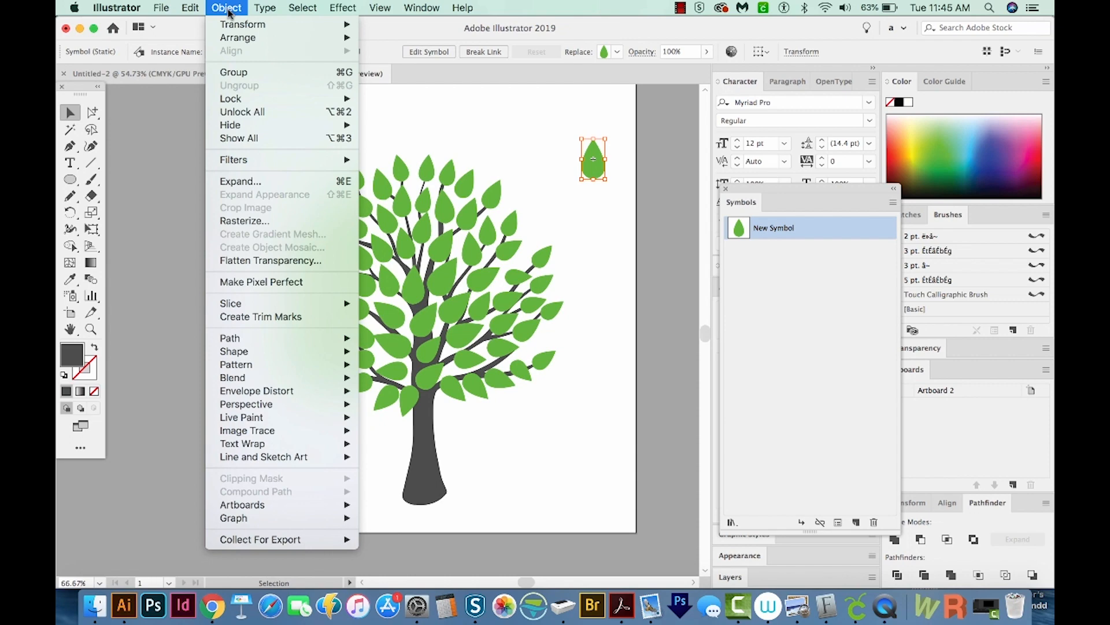
pyautogui.click(259, 181)
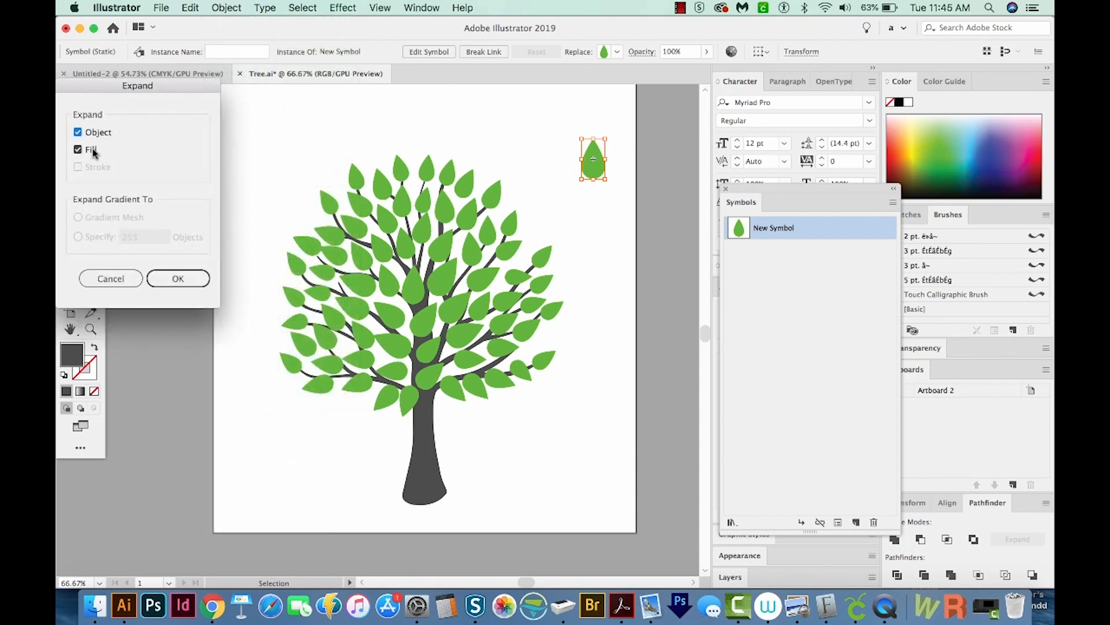
pyautogui.click(177, 278)
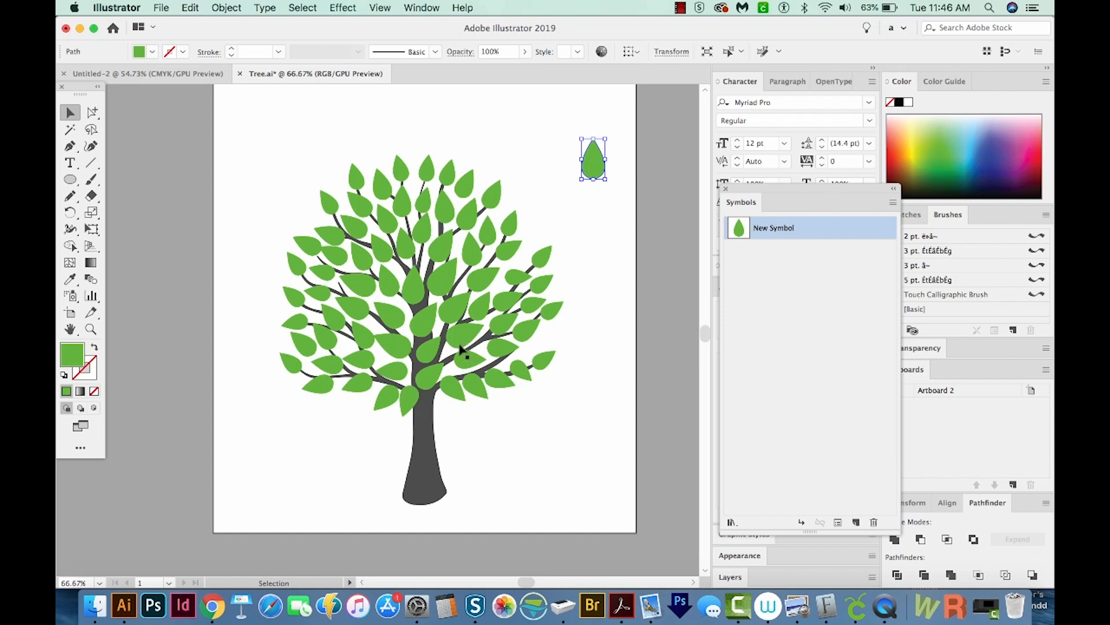
# Draw an S-curved vein with the Pen tool from below the leaf's base towards its tip, with a black stroke and no fill.
pyautogui.press('z')
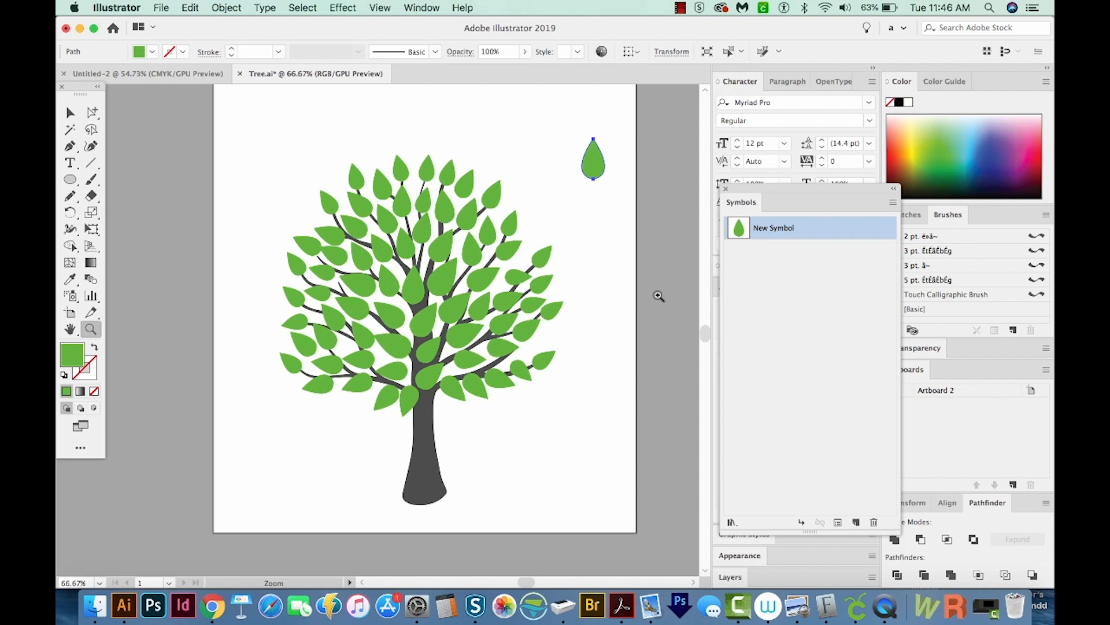
pyautogui.moveTo(626, 119); pyautogui.dragTo(569, 198)
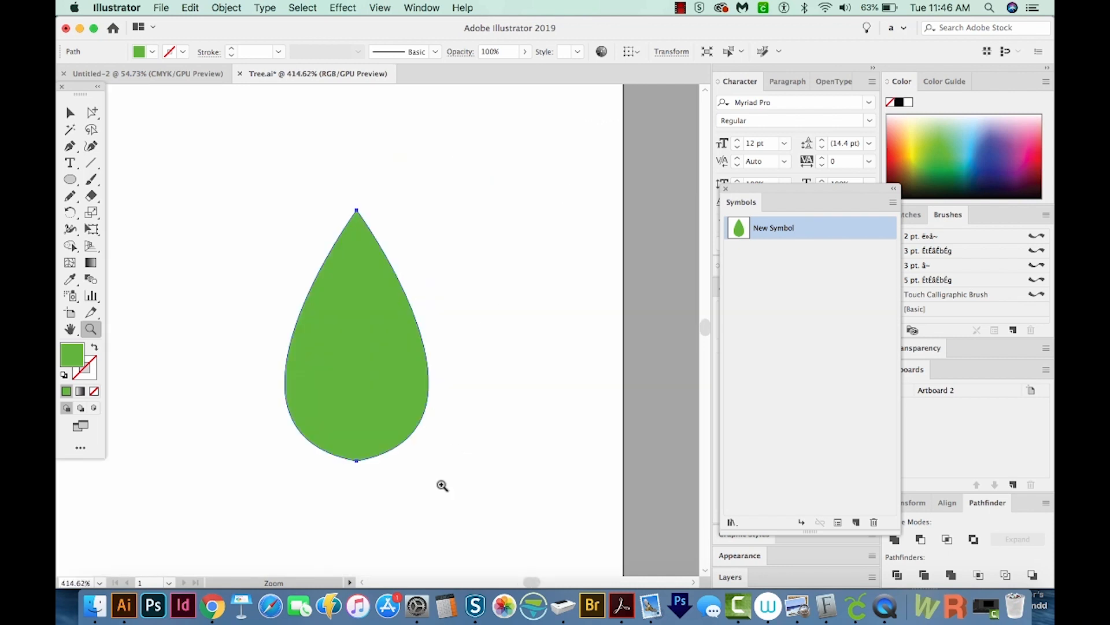
pyautogui.press('p')
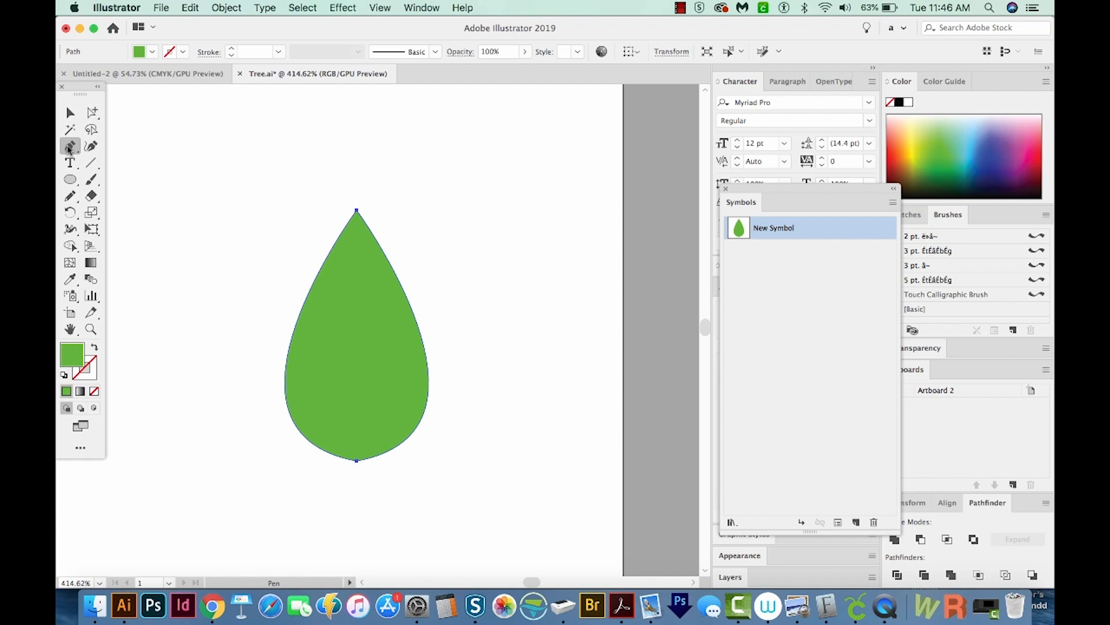
pyautogui.click(358, 475)
pyautogui.moveTo(350, 408); pyautogui.dragTo(355, 376)
pyautogui.moveTo(357, 279); pyautogui.dragTo(347, 232)
pyautogui.press('d')
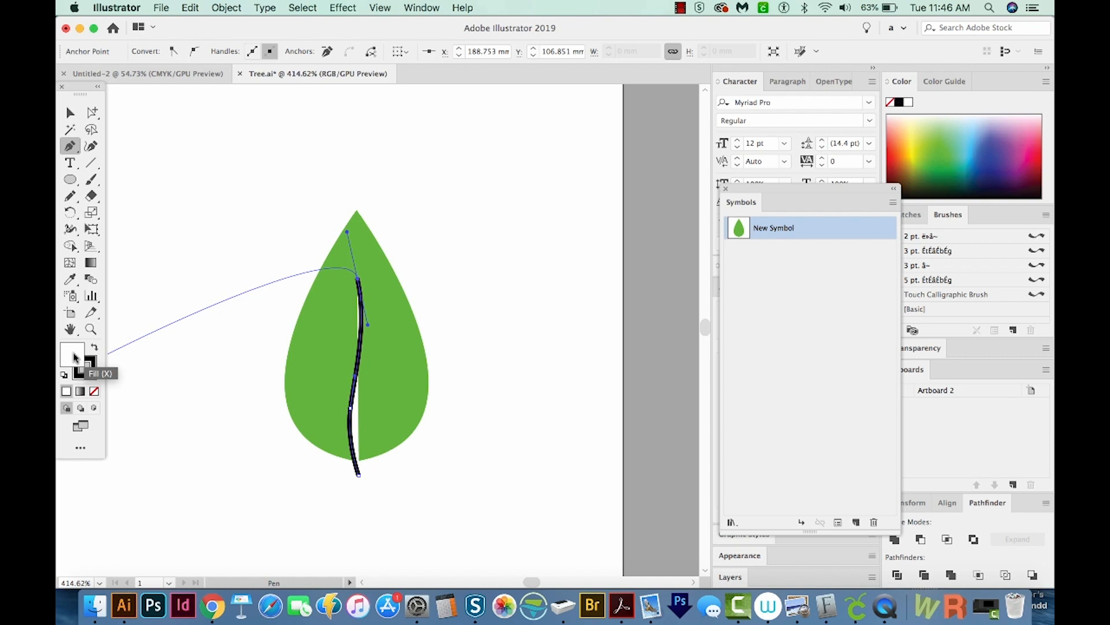
pyautogui.press('/')
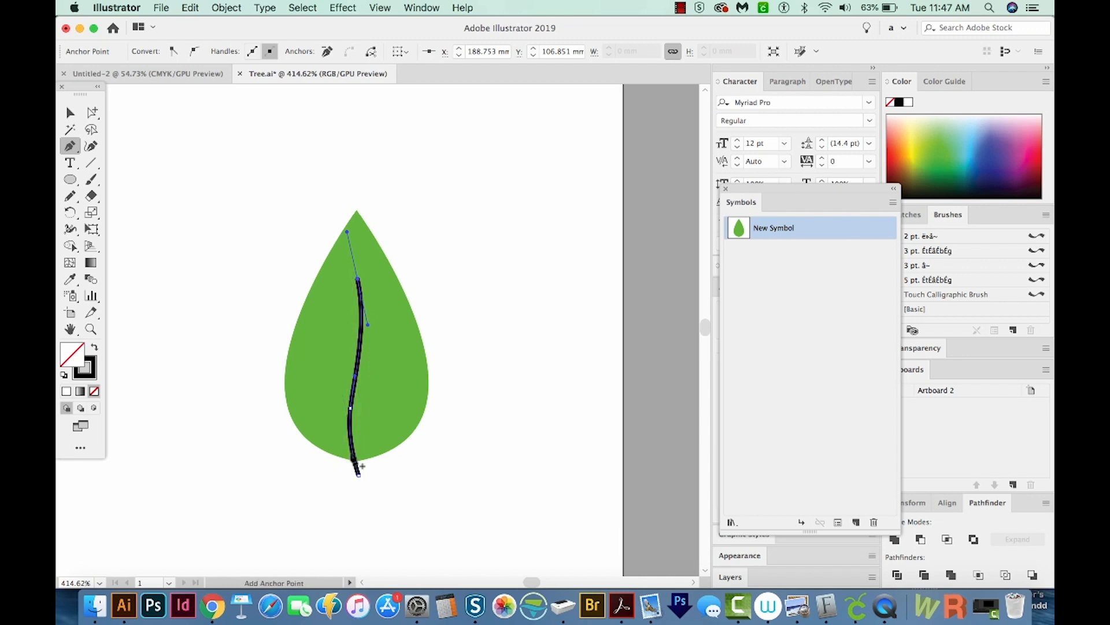
# Widen the vein's base and taper its upper end to a point with the Width tool, and expand its appearance.
pyautogui.hotkey('shift', 'w')
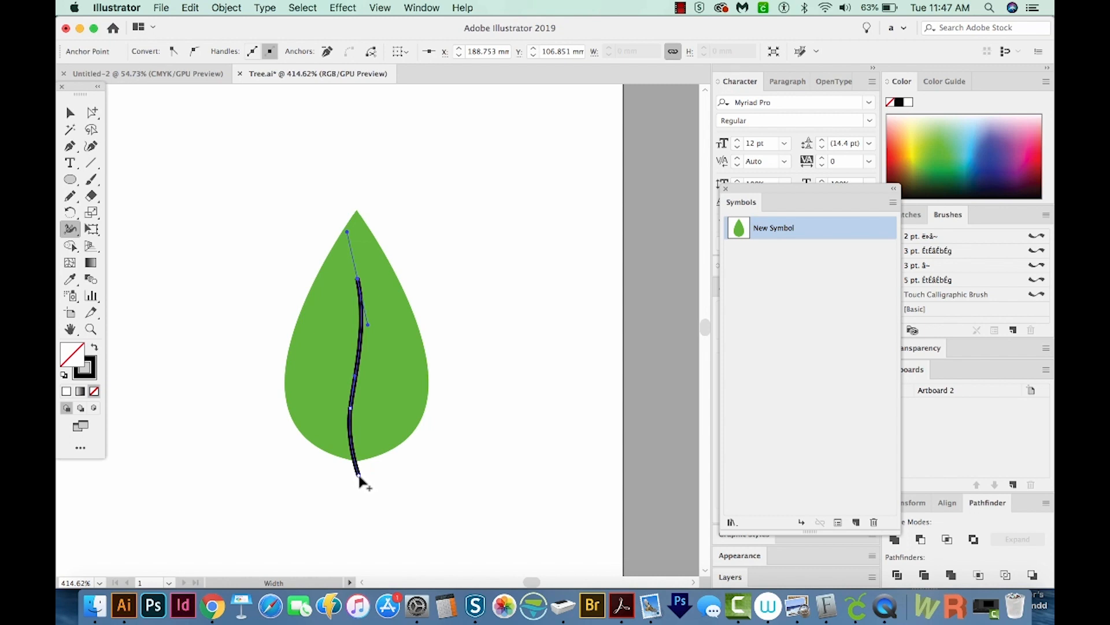
pyautogui.moveTo(359, 477); pyautogui.dragTo(340, 479)
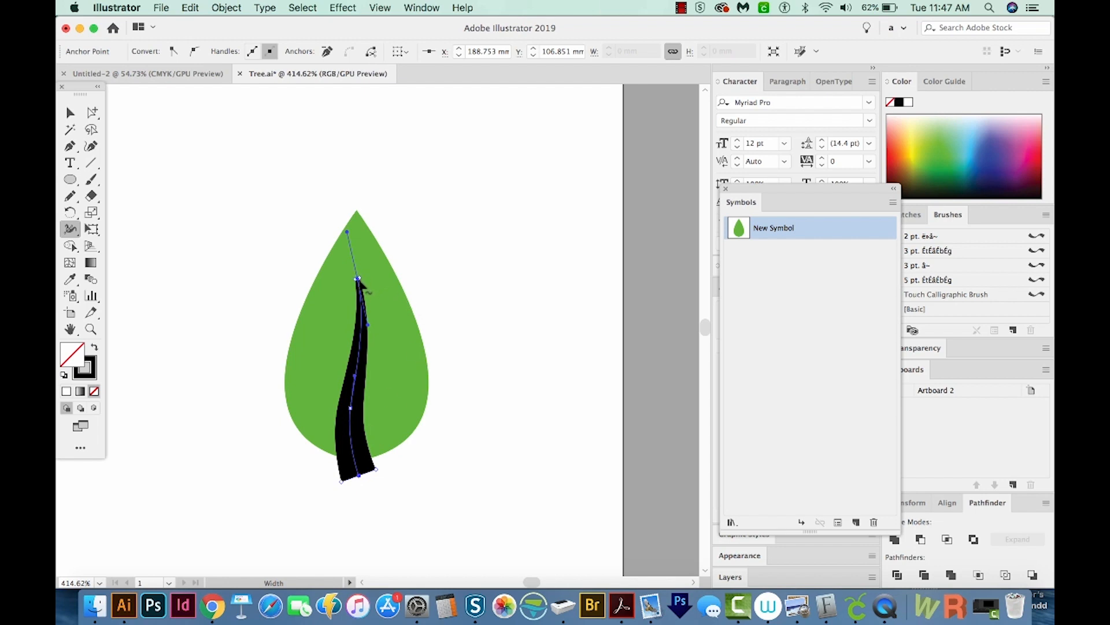
pyautogui.moveTo(359, 279); pyautogui.dragTo(351, 287)
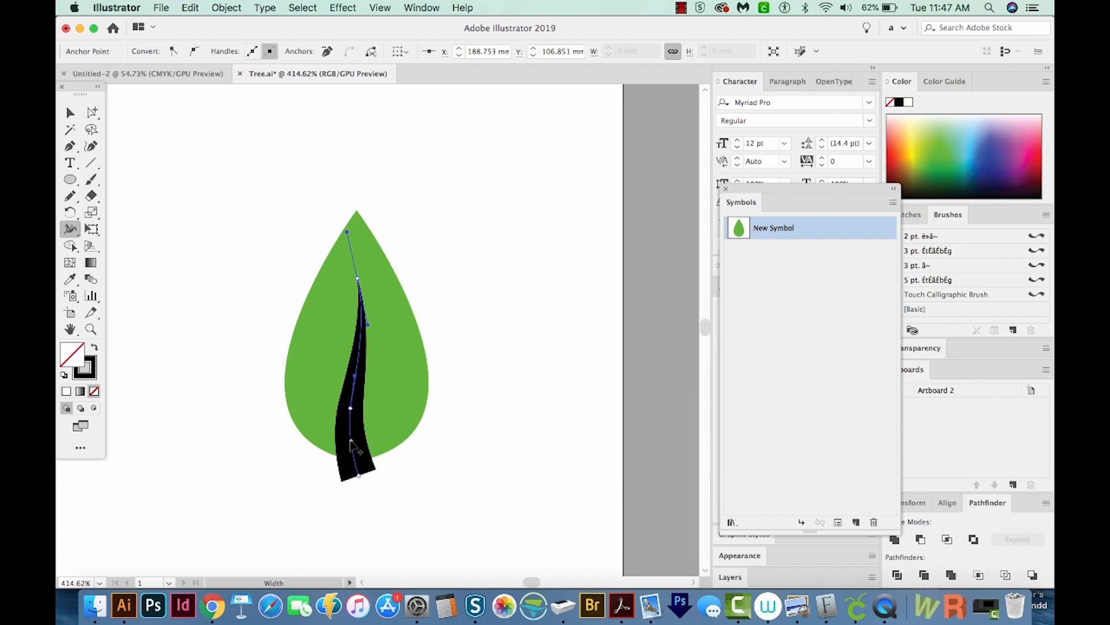
pyautogui.click(233, 10)
pyautogui.click(250, 194)
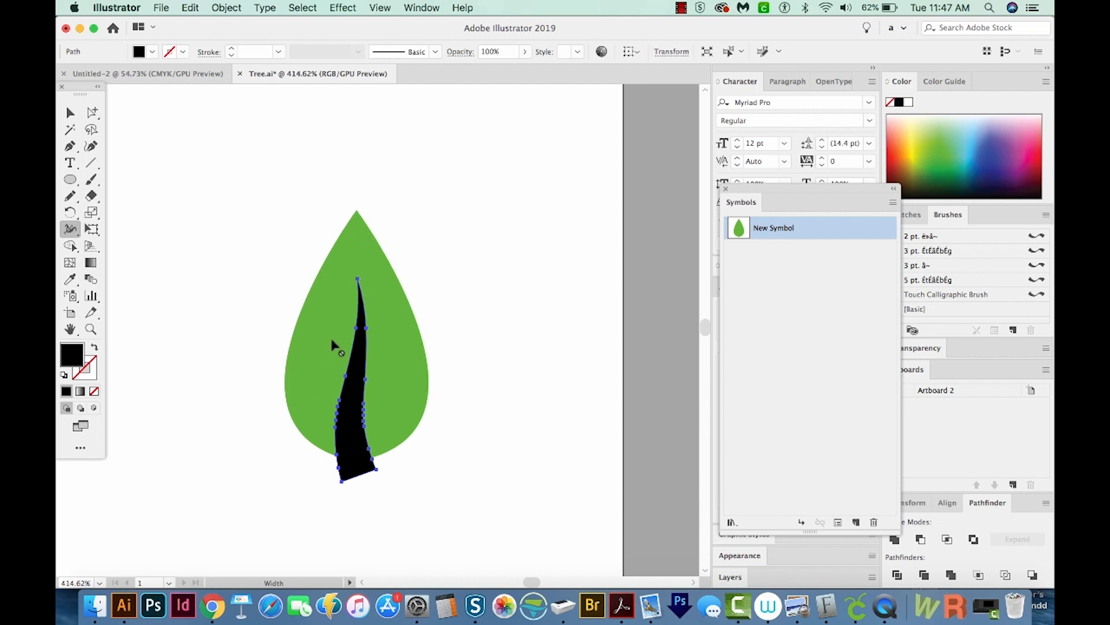
# Select the vein and leaf together and cut the vein out of the leaf with the Shape Builder tool.
pyautogui.click(70, 113)
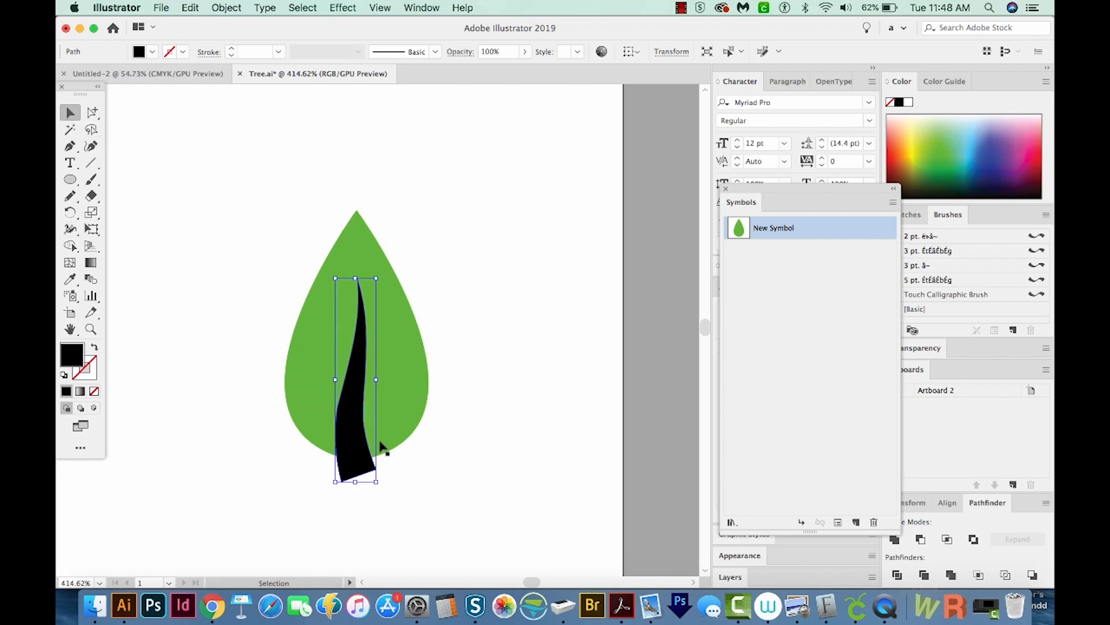
pyautogui.keyDown('shift'); pyautogui.click(421, 399); pyautogui.keyUp('shift')
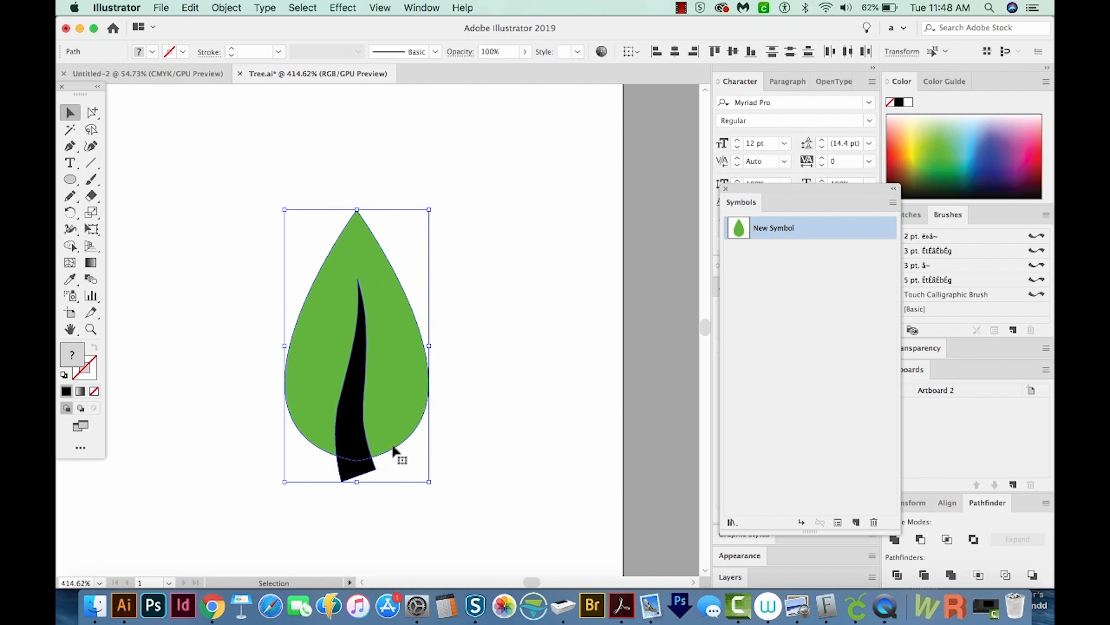
pyautogui.hotkey('shift', 'm')
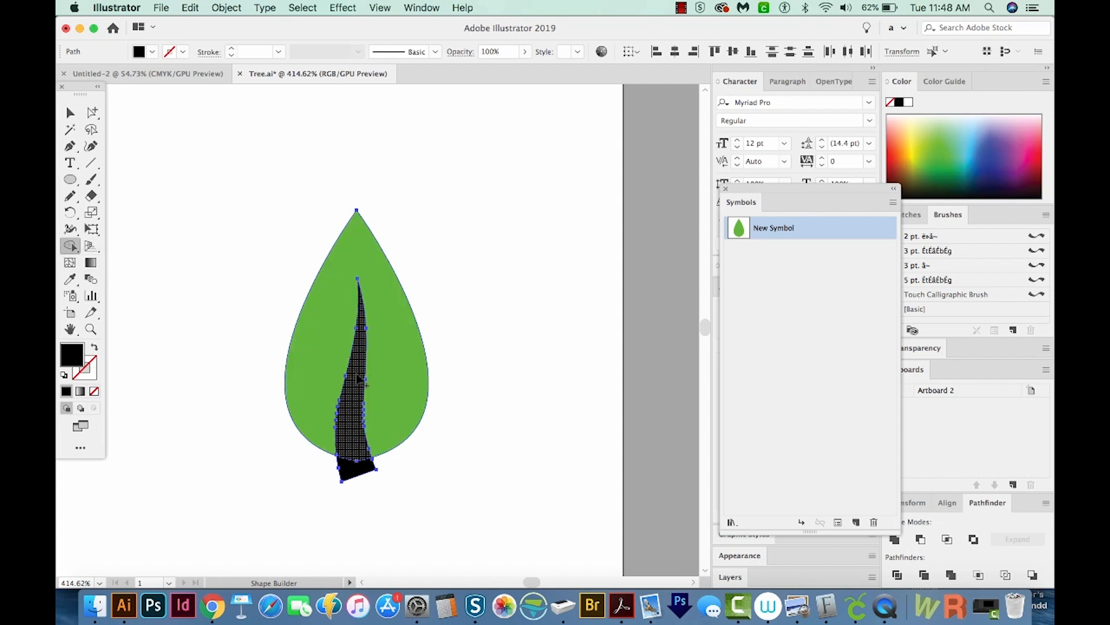
pyautogui.moveTo(359, 379); pyautogui.dragTo(357, 480)
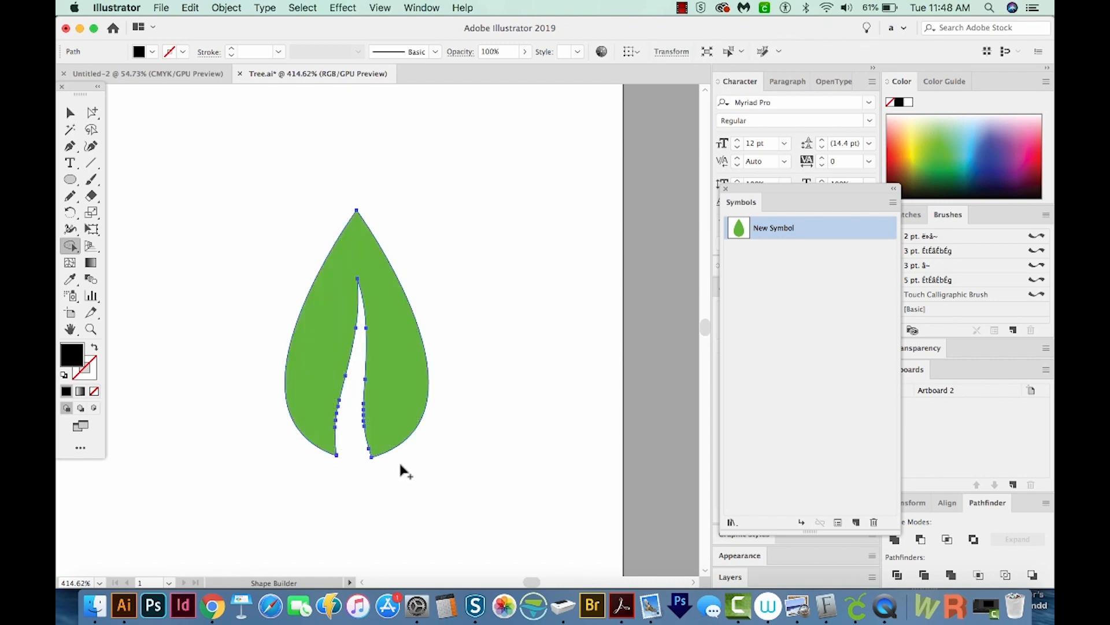
pyautogui.press('v')
pyautogui.click(457, 421)
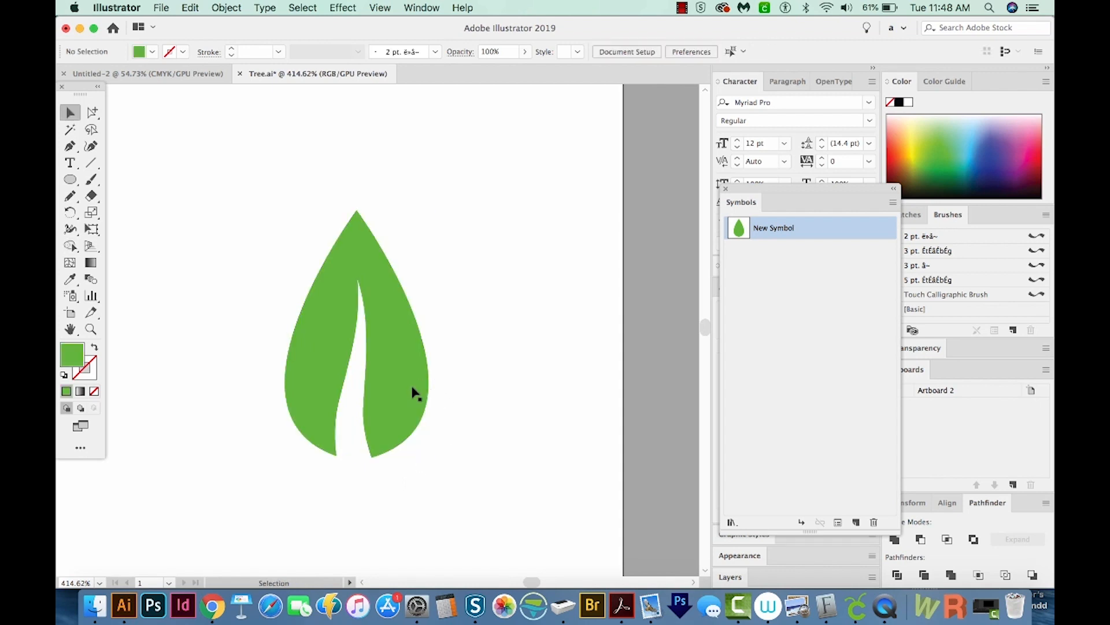
# Fill the cut-out leaf with the bright lime green a7e50e.
pyautogui.press('super+minus')
pyautogui.press('super+minus')
pyautogui.press('super+minus')
pyautogui.press('super+minus')
pyautogui.press('super+minus')
pyautogui.press('super+minus')
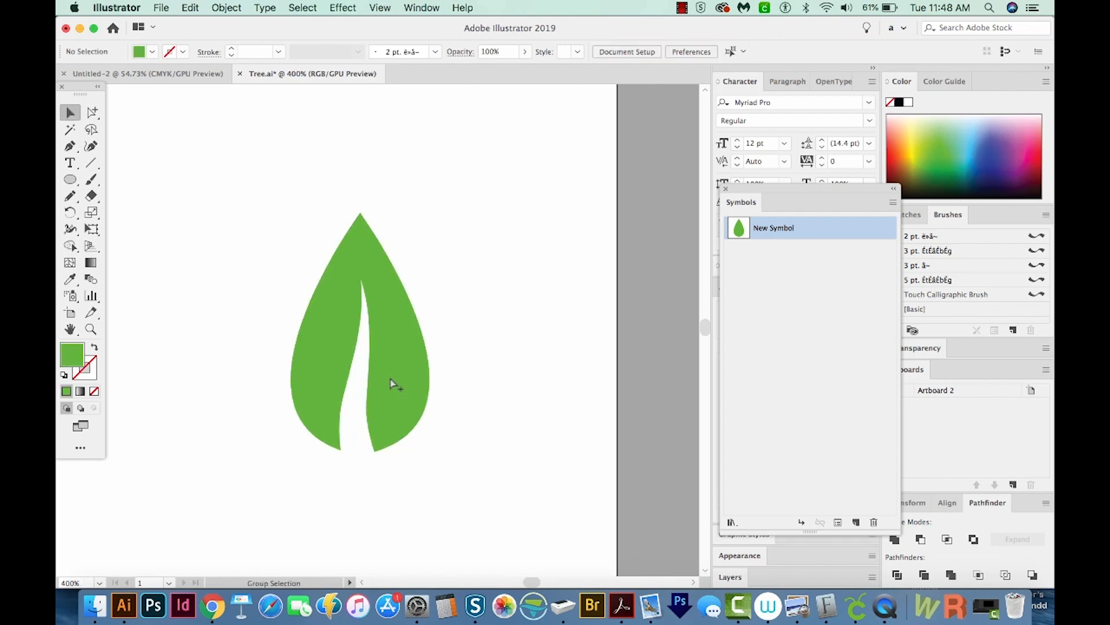
pyautogui.press('space')
pyautogui.moveTo(322, 384); pyautogui.dragTo(502, 251)
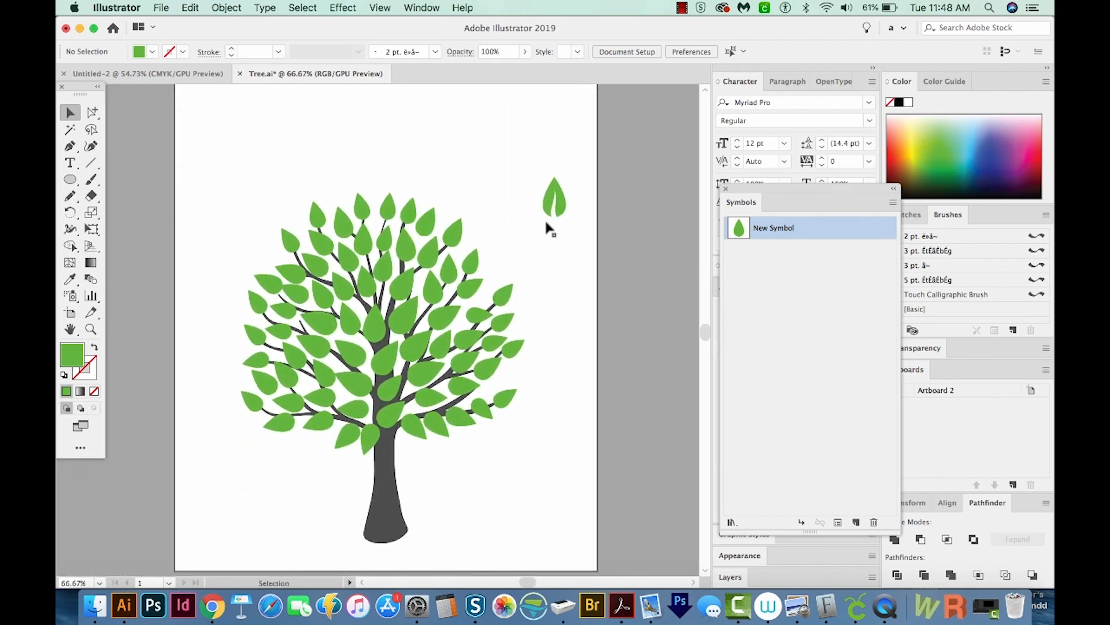
pyautogui.click(560, 203)
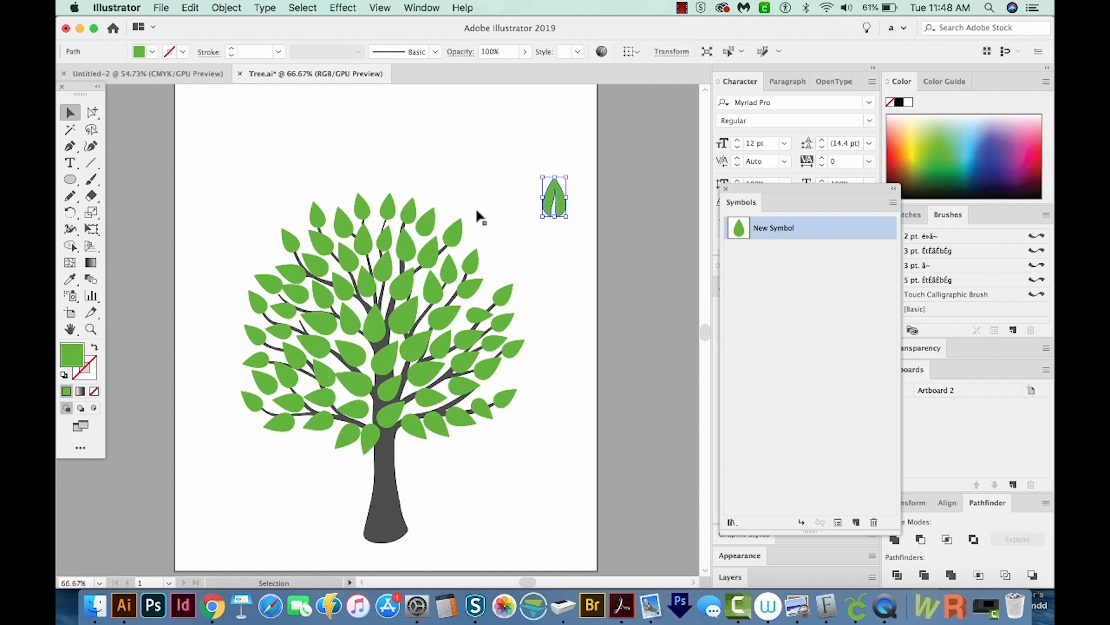
pyautogui.doubleClick(80, 353)
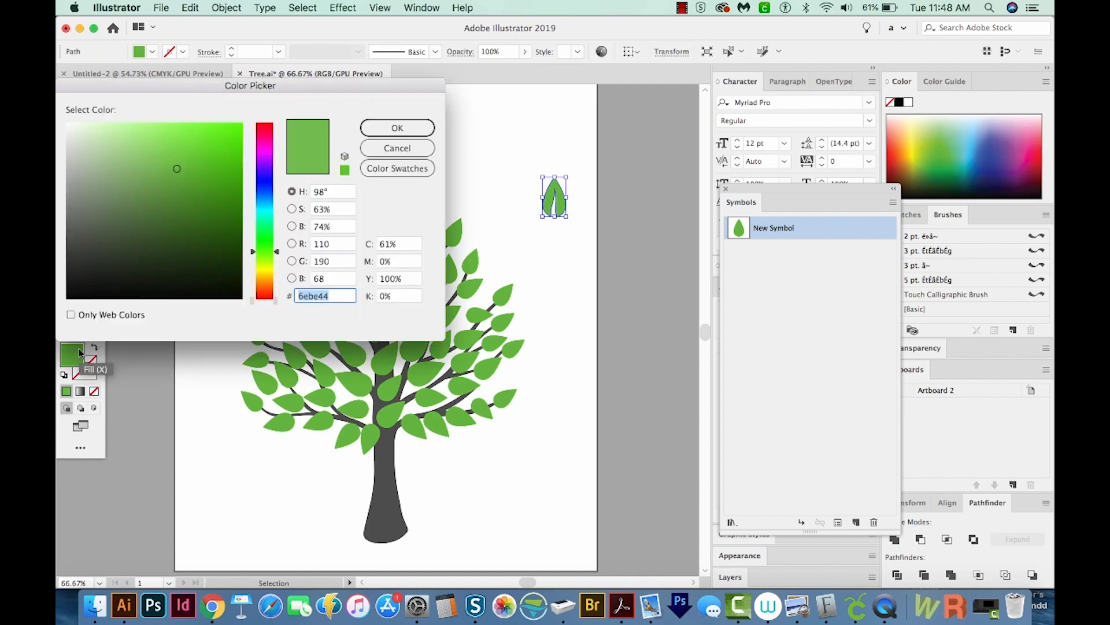
pyautogui.click(222, 147)
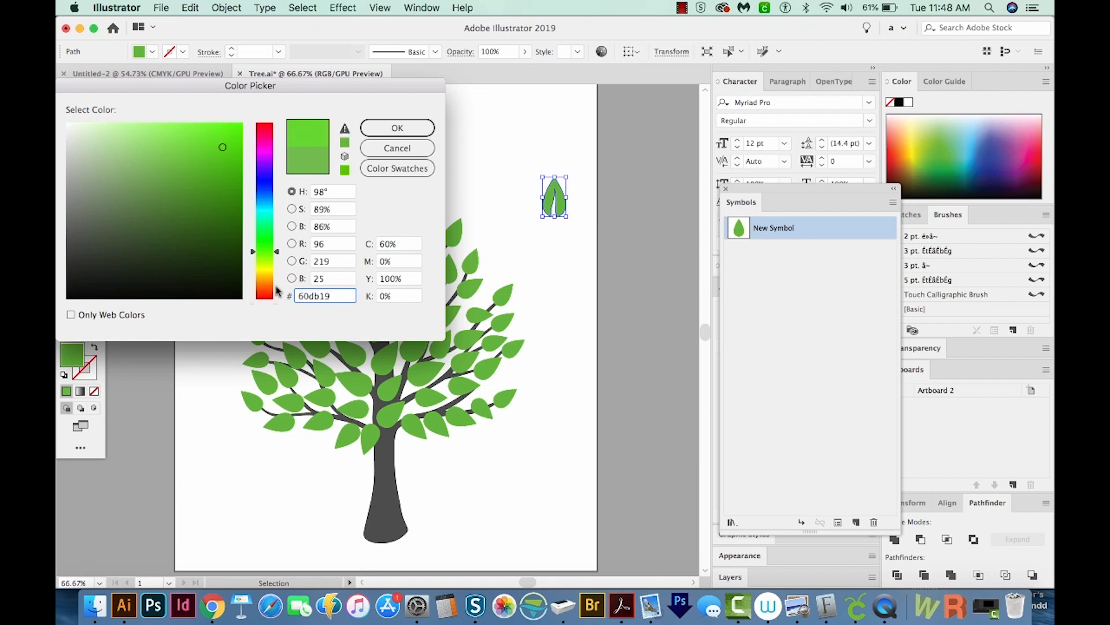
pyautogui.moveTo(277, 252); pyautogui.dragTo(278, 261)
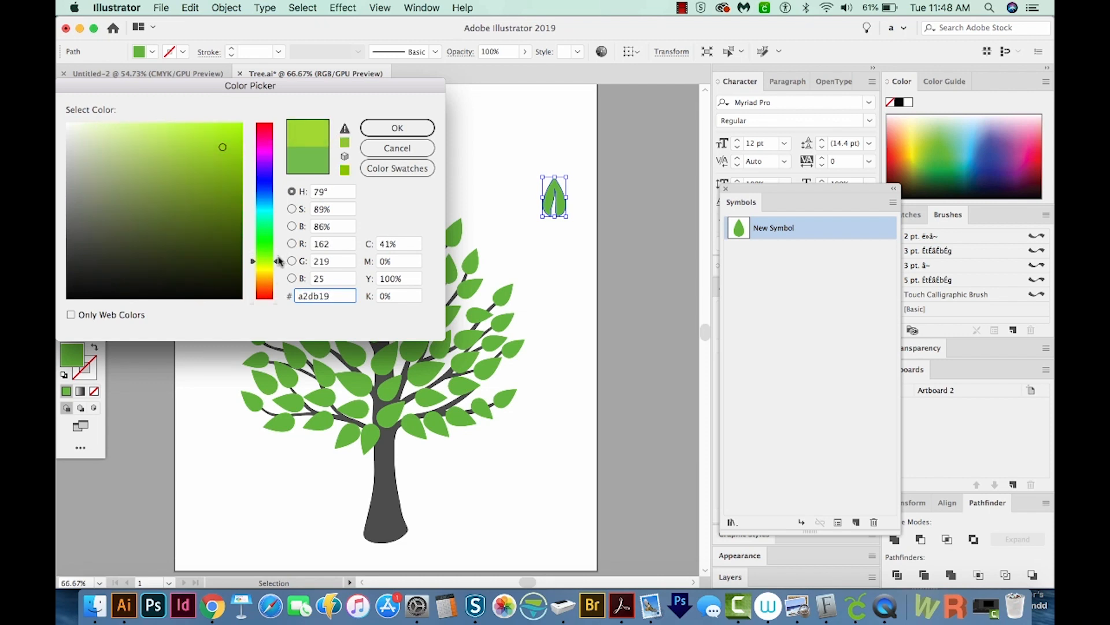
pyautogui.click(232, 140)
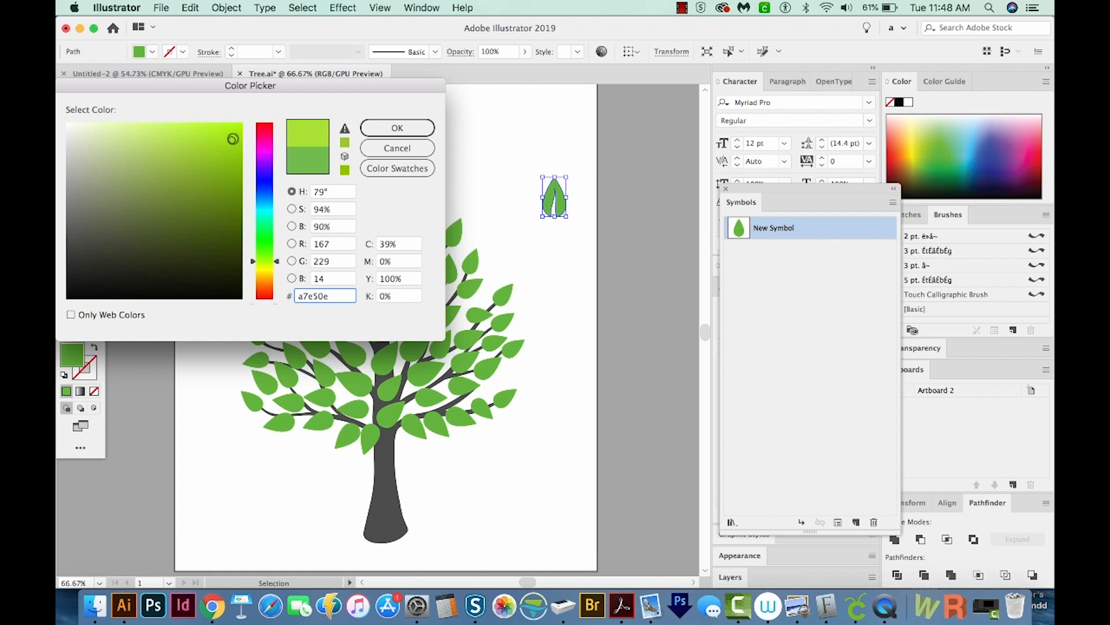
pyautogui.click(377, 129)
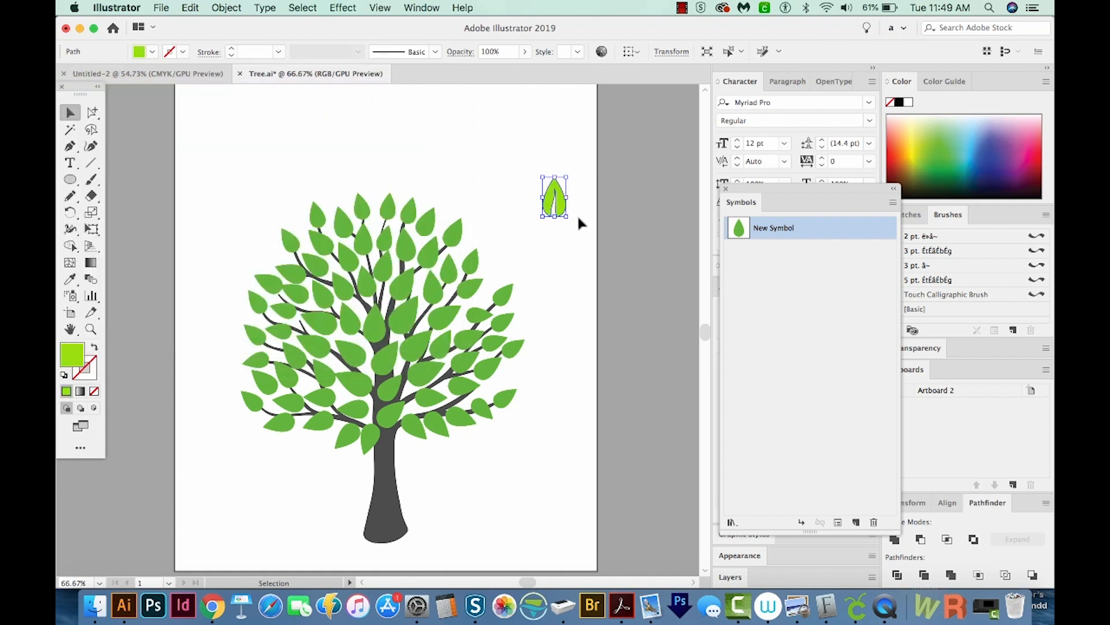
pyautogui.click(577, 214)
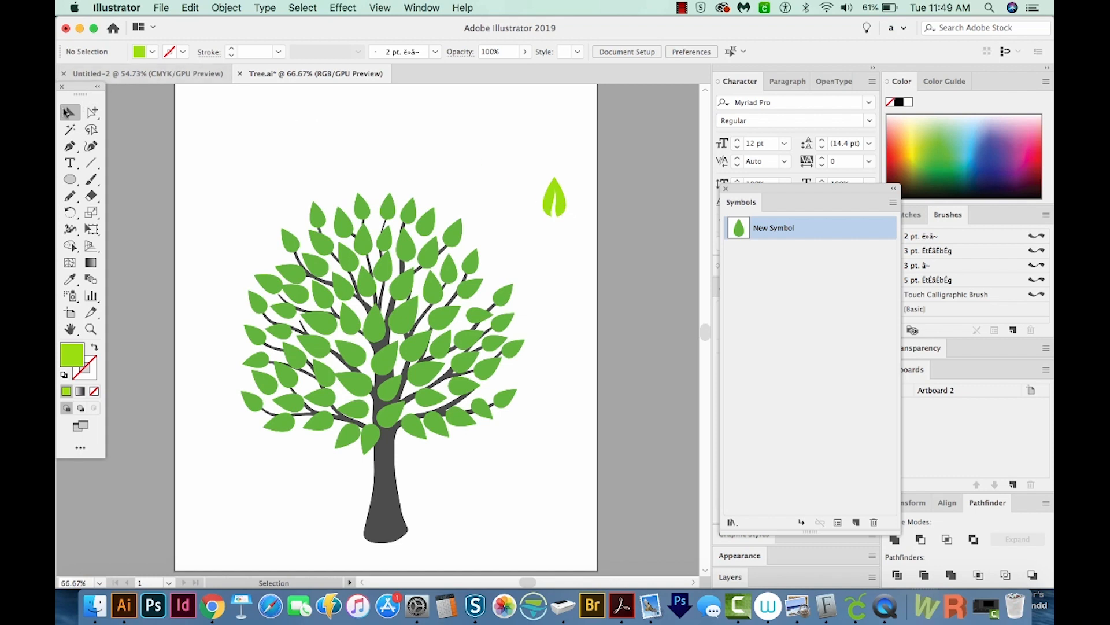
# Replace the existing leaf symbol with the lime-green veined leaf so all its instances update.
pyautogui.click(559, 209)
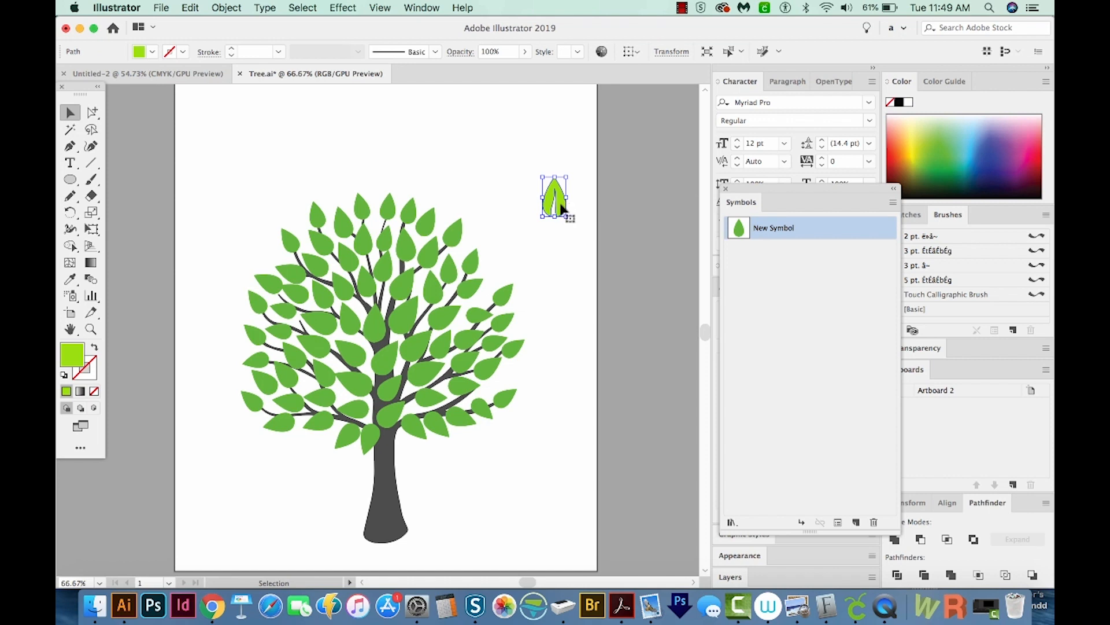
pyautogui.moveTo(564, 209); pyautogui.dragTo(739, 228)
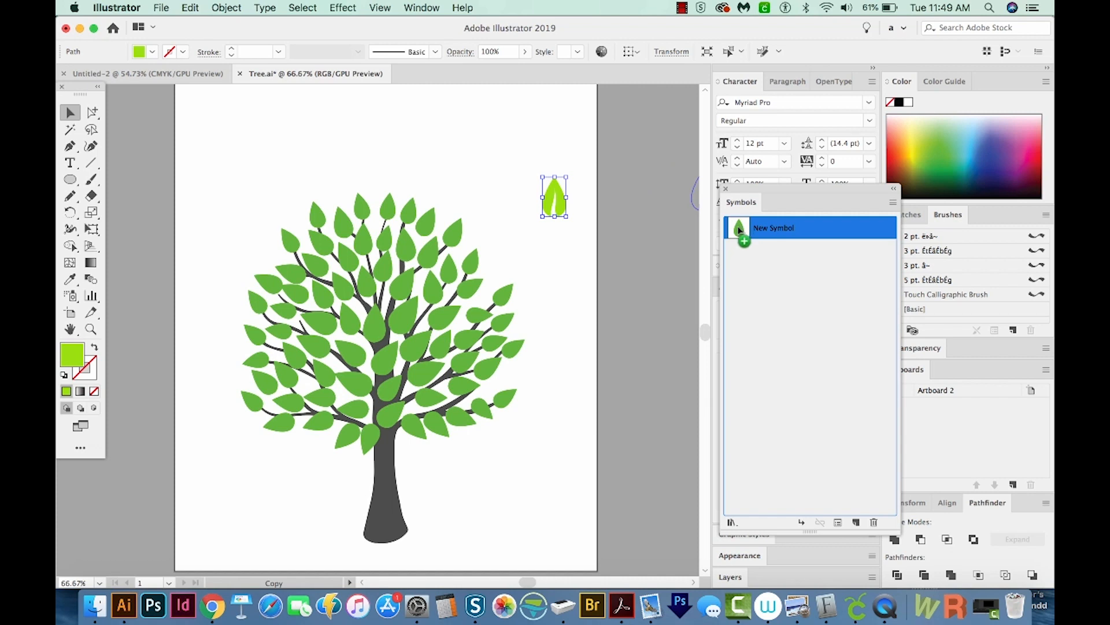
pyautogui.moveTo(740, 229); pyautogui.dragTo(739, 230)
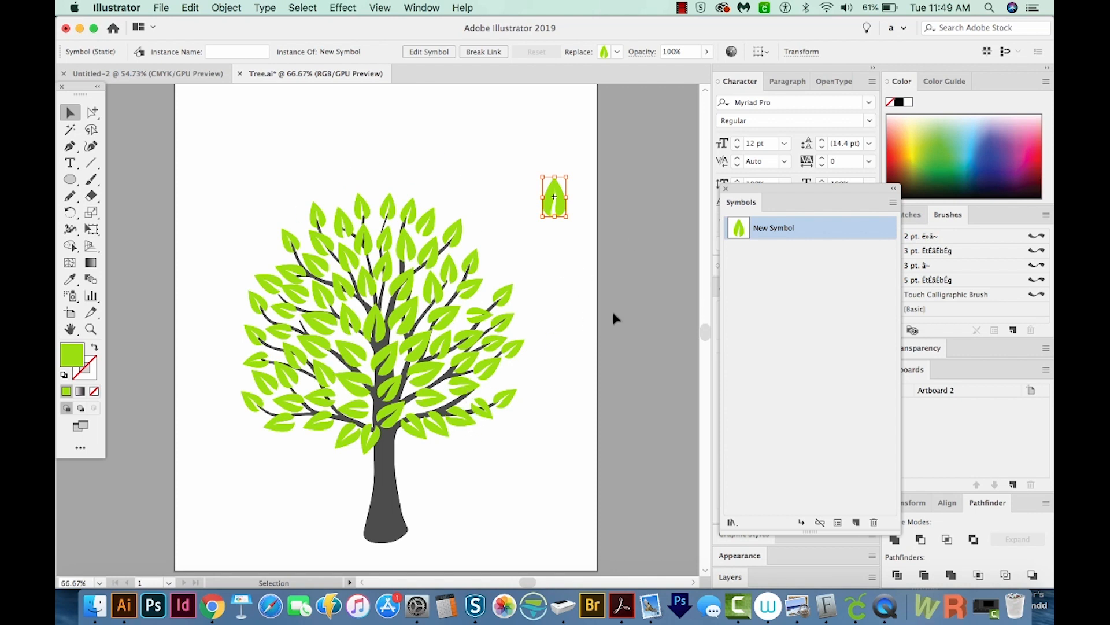
# Draw a closed half-heart with a straight vertical inner edge just below the standalone leaf, using the Pen tool.
pyautogui.click(552, 251)
pyautogui.press('z')
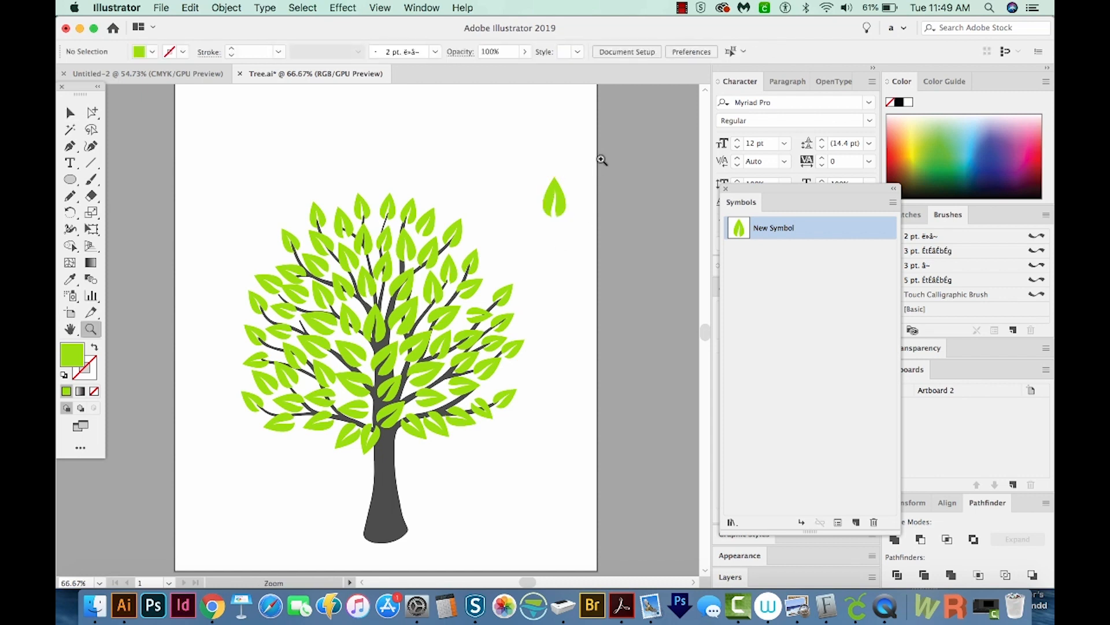
pyautogui.moveTo(600, 161); pyautogui.dragTo(505, 275)
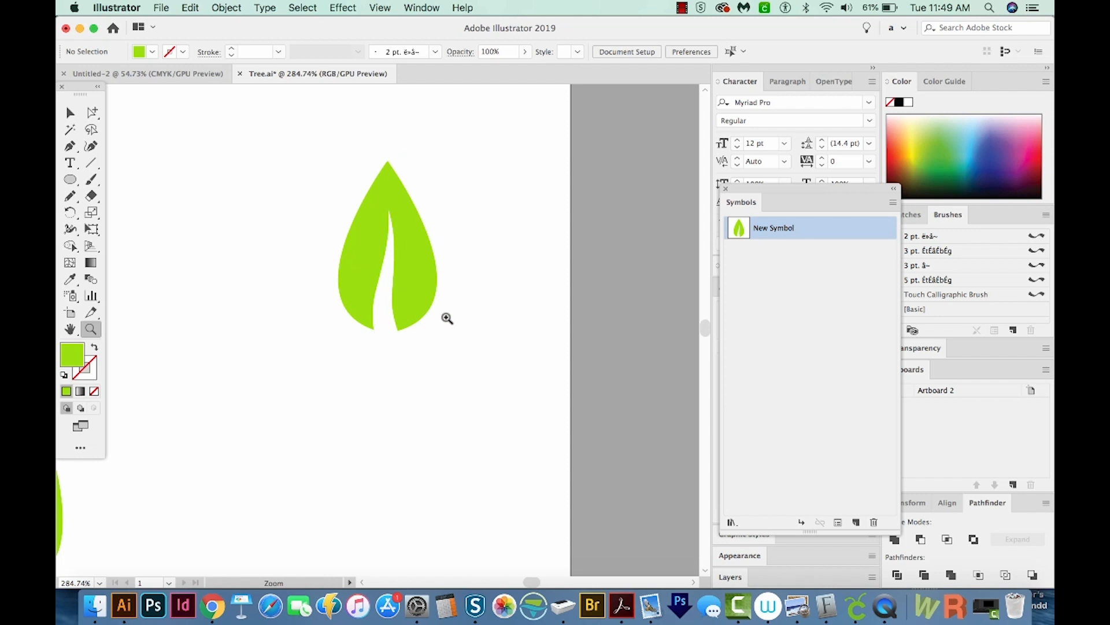
pyautogui.press('super+1')
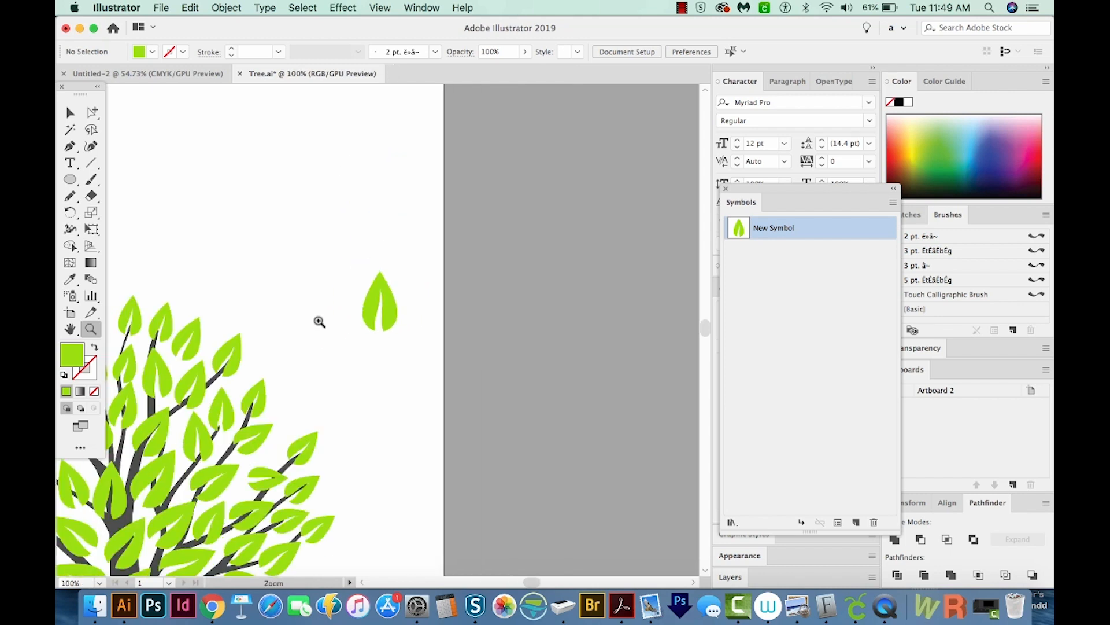
pyautogui.press('space')
pyautogui.moveTo(273, 488); pyautogui.dragTo(386, 396)
pyautogui.press('o')
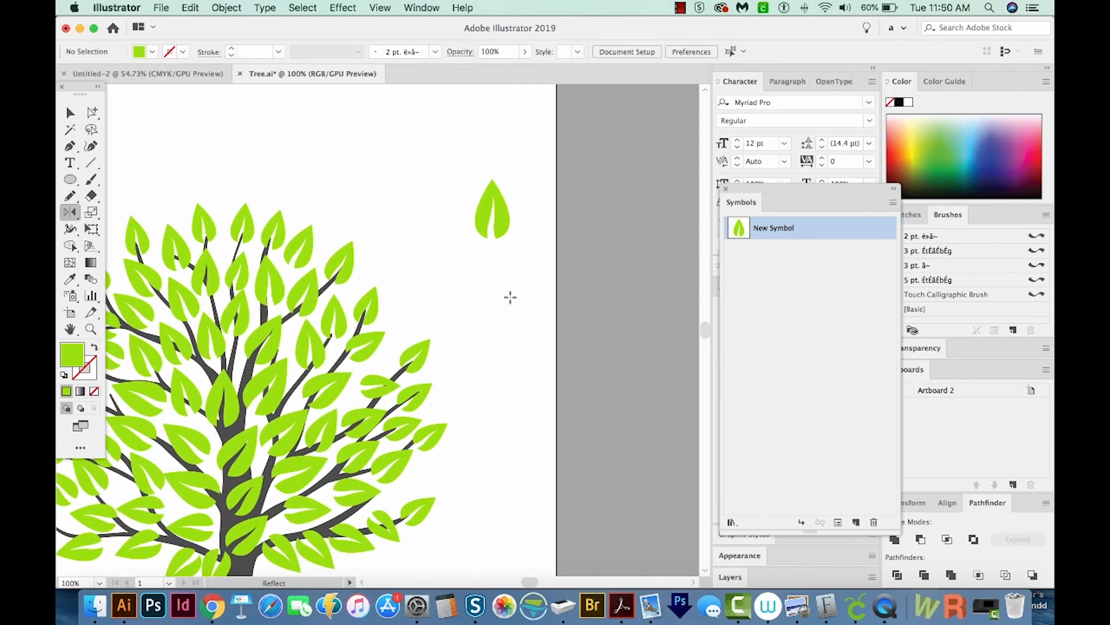
pyautogui.press('p')
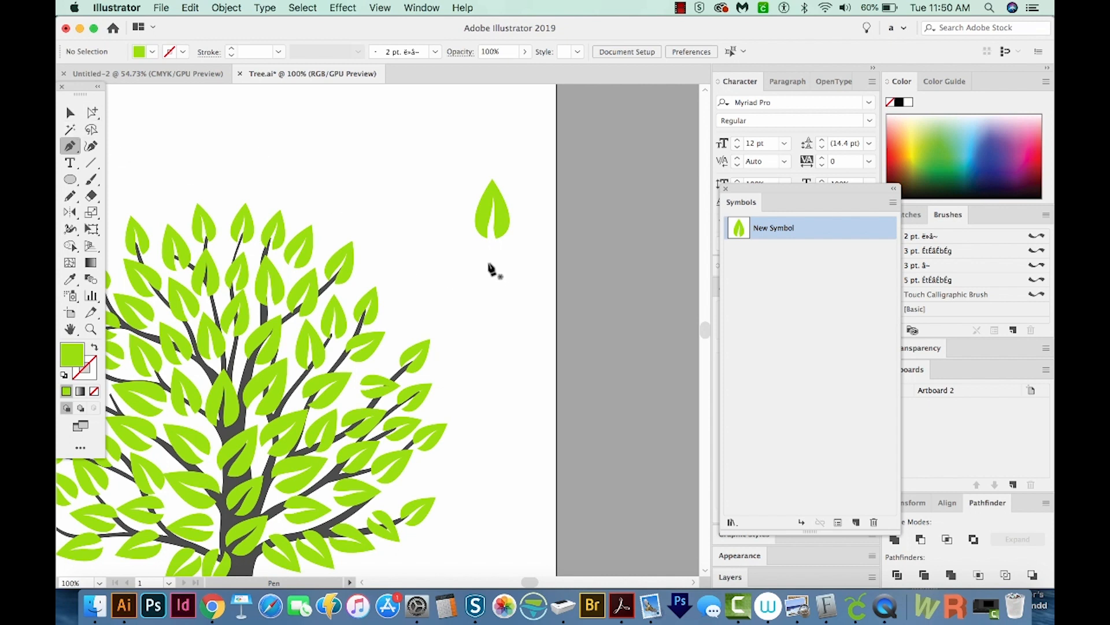
pyautogui.click(487, 261)
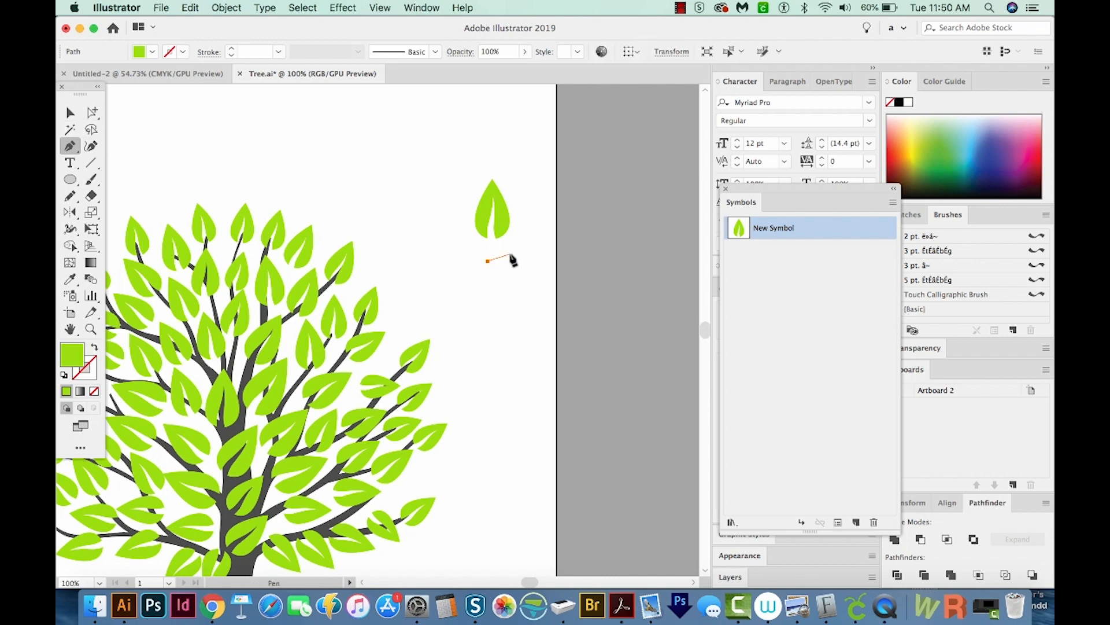
pyautogui.moveTo(509, 255); pyautogui.dragTo(520, 262)
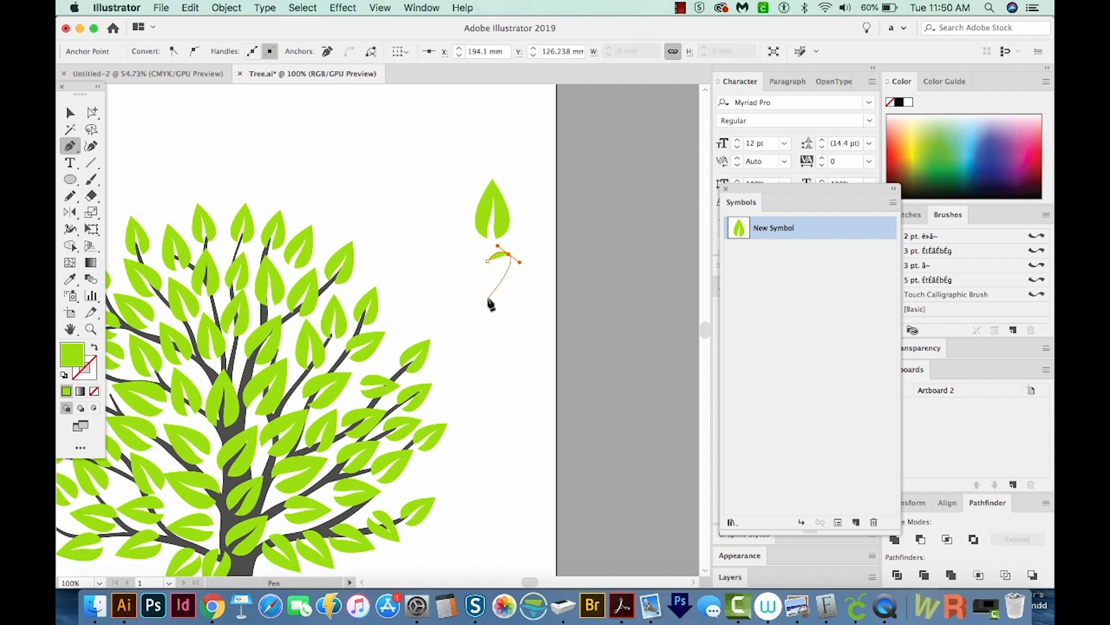
pyautogui.click(487, 299)
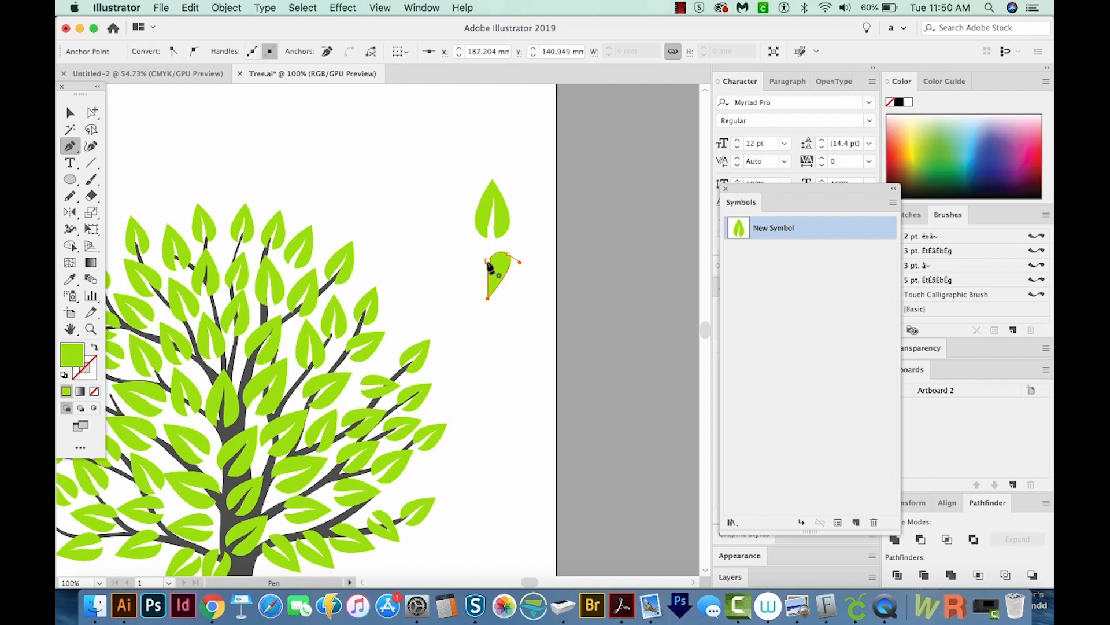
pyautogui.click(489, 266)
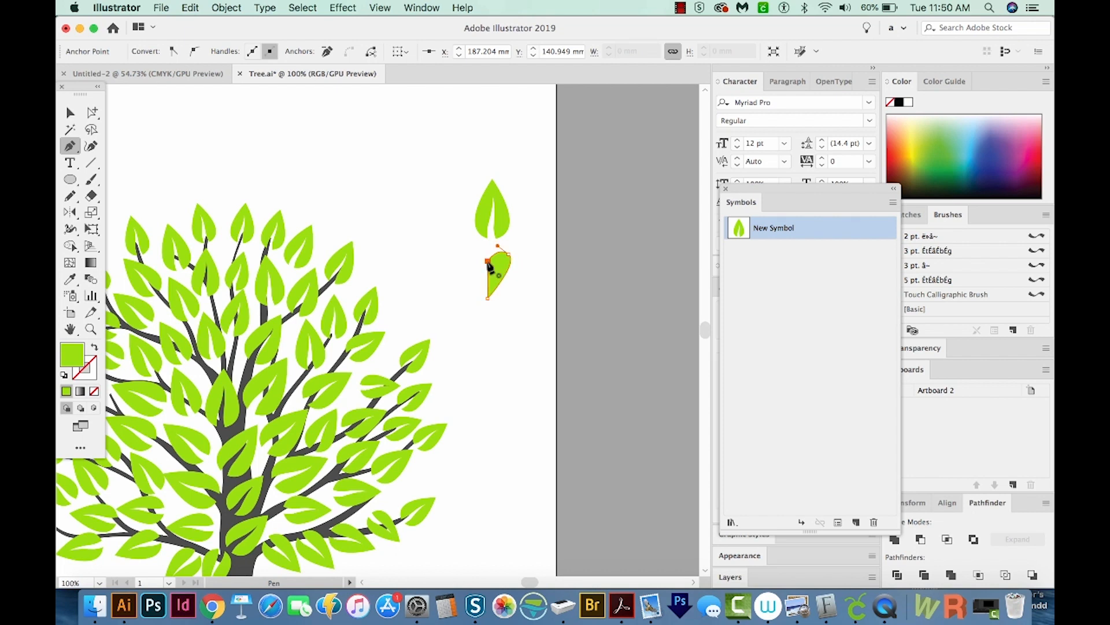
pyautogui.keyDown('super'); pyautogui.click(522, 305); pyautogui.keyUp('super')
pyautogui.press('v')
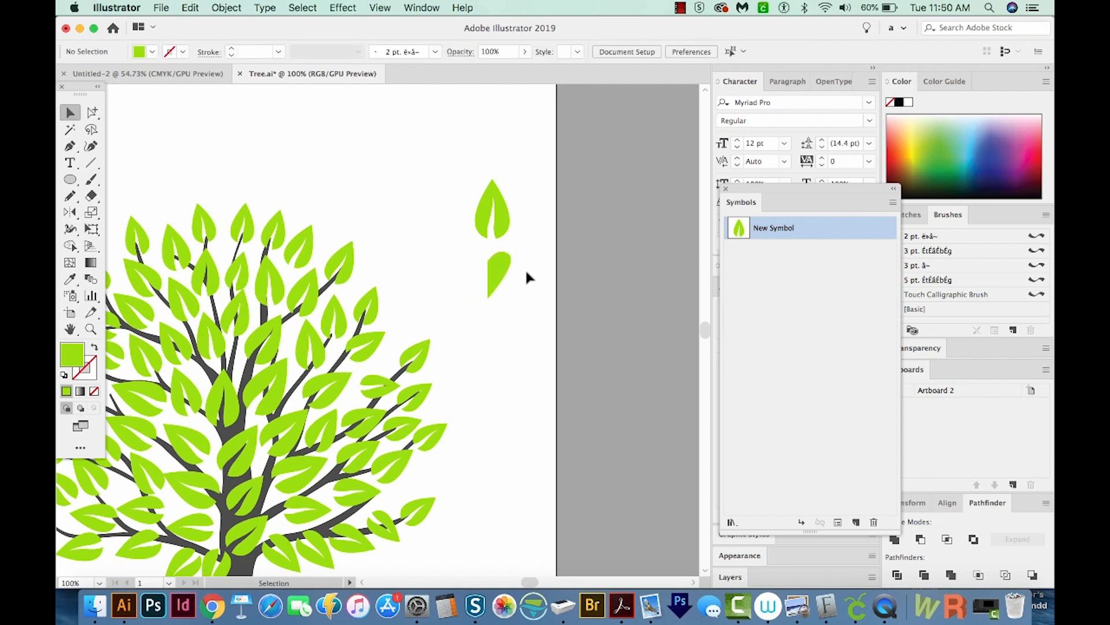
# Reflect a copy of the half-heart across the vertical axis about its straight edge.
pyautogui.click(503, 271)
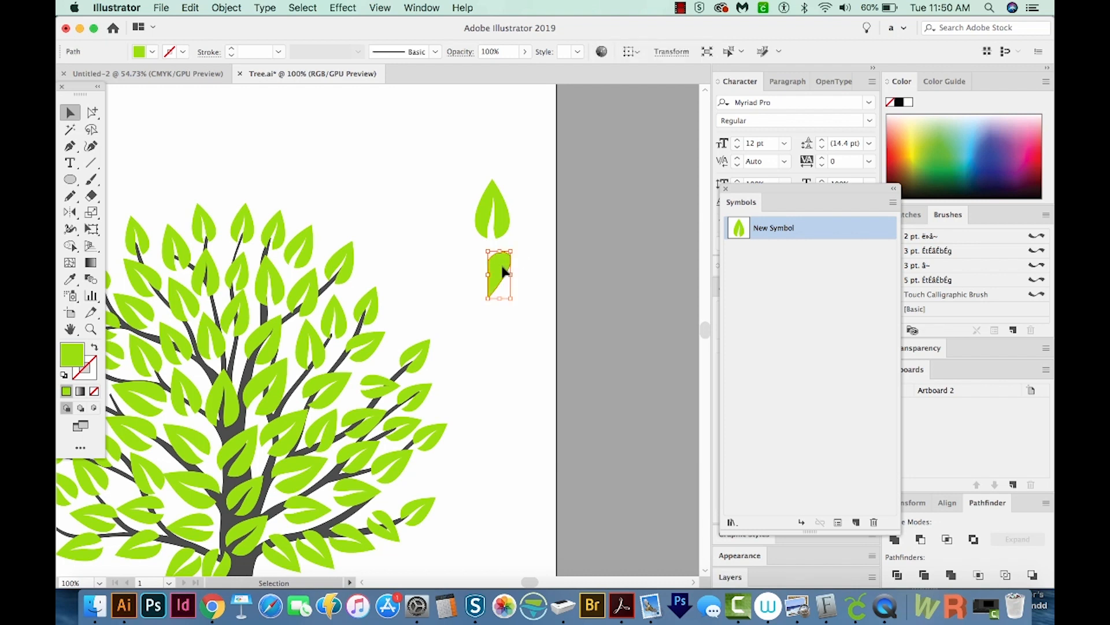
pyautogui.press('super')
pyautogui.press('super')
pyautogui.press('o')
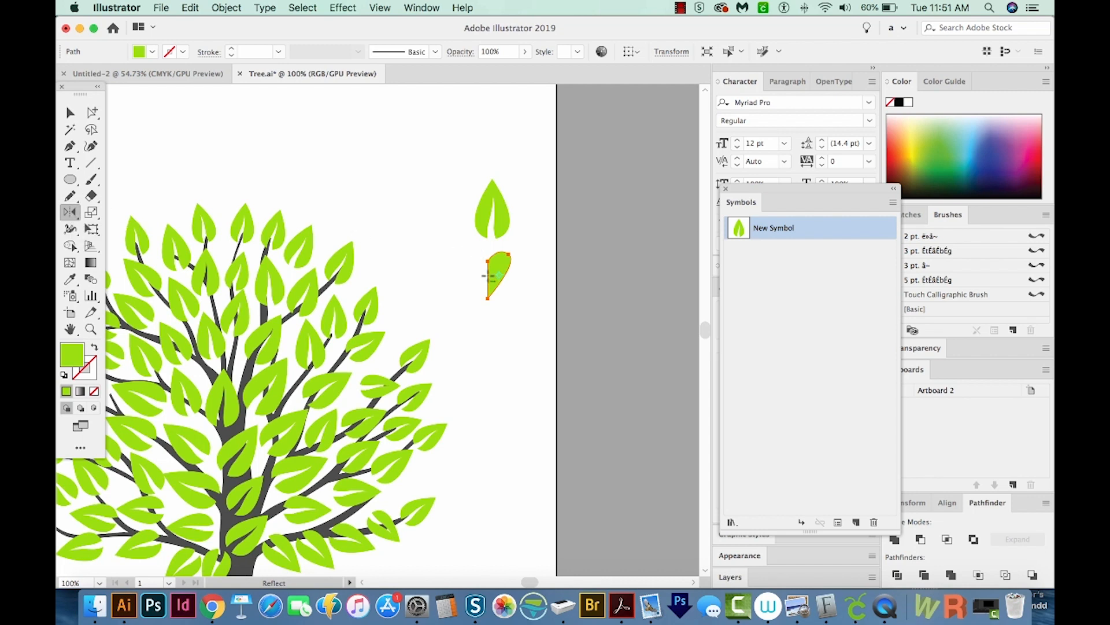
pyautogui.keyDown('alt'); pyautogui.click(489, 280); pyautogui.keyUp('alt')
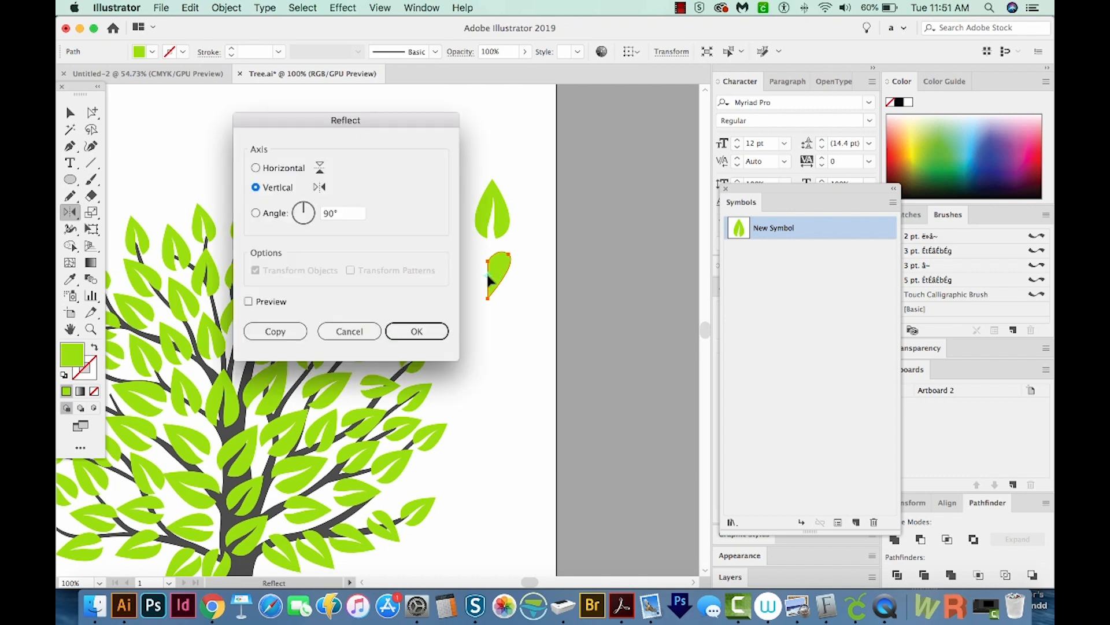
pyautogui.click(417, 332)
# Unite the two halves, sized to match the standalone leaf, into one heart and place it just below the leaf.
pyautogui.press('a')
pyautogui.moveTo(532, 254); pyautogui.dragTo(495, 181)
pyautogui.press('v')
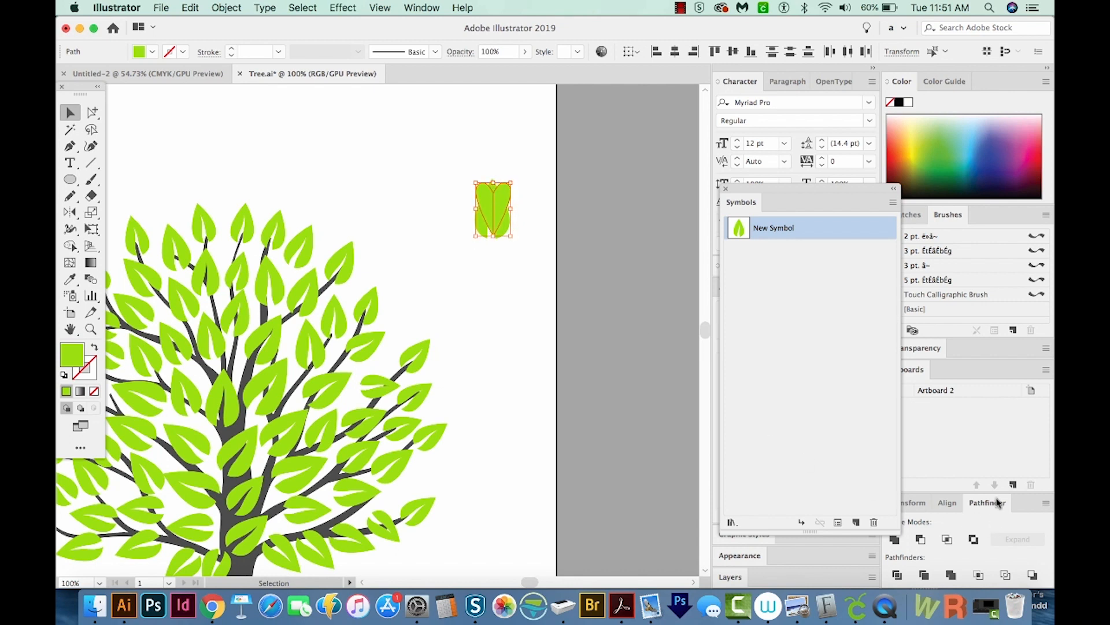
pyautogui.click(894, 539)
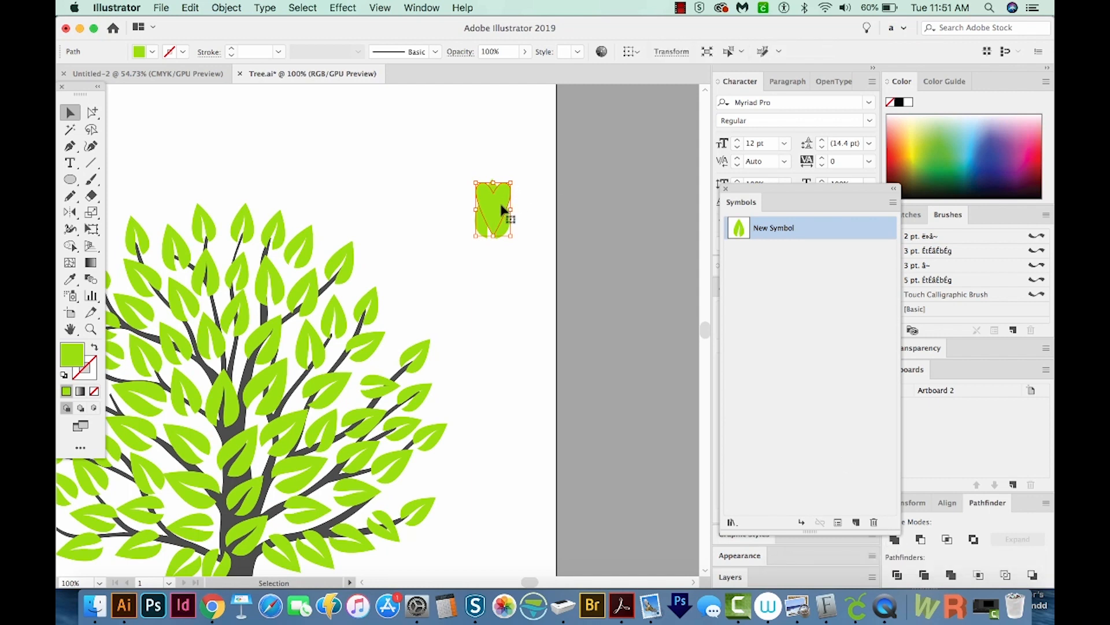
pyautogui.moveTo(502, 209); pyautogui.dragTo(502, 272)
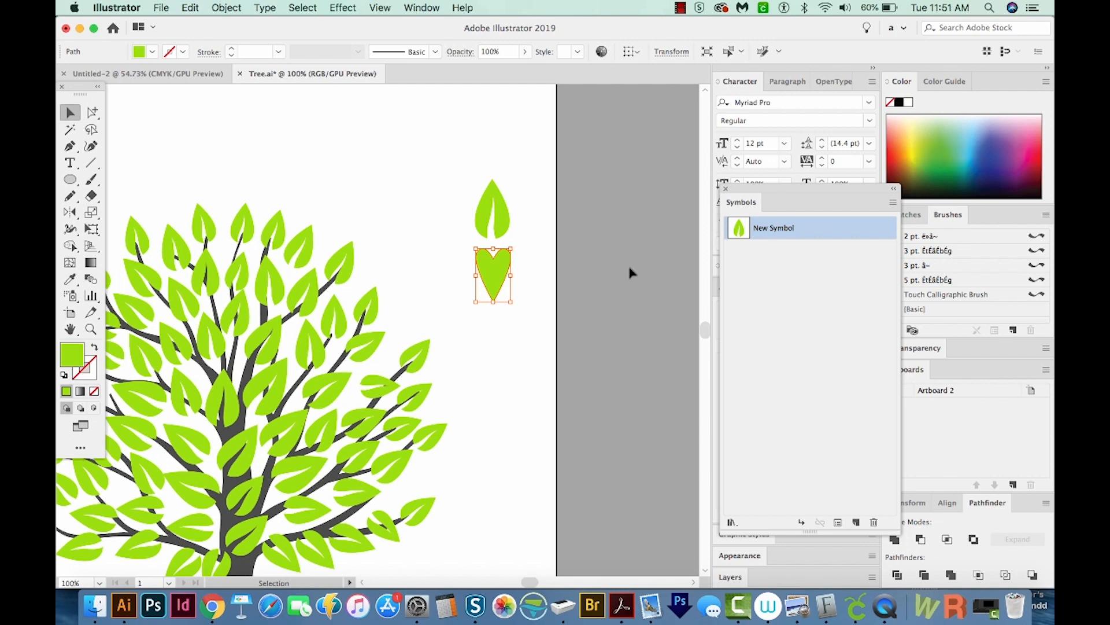
# Fill the heart with the dark red cc0d32.
pyautogui.doubleClick(75, 354)
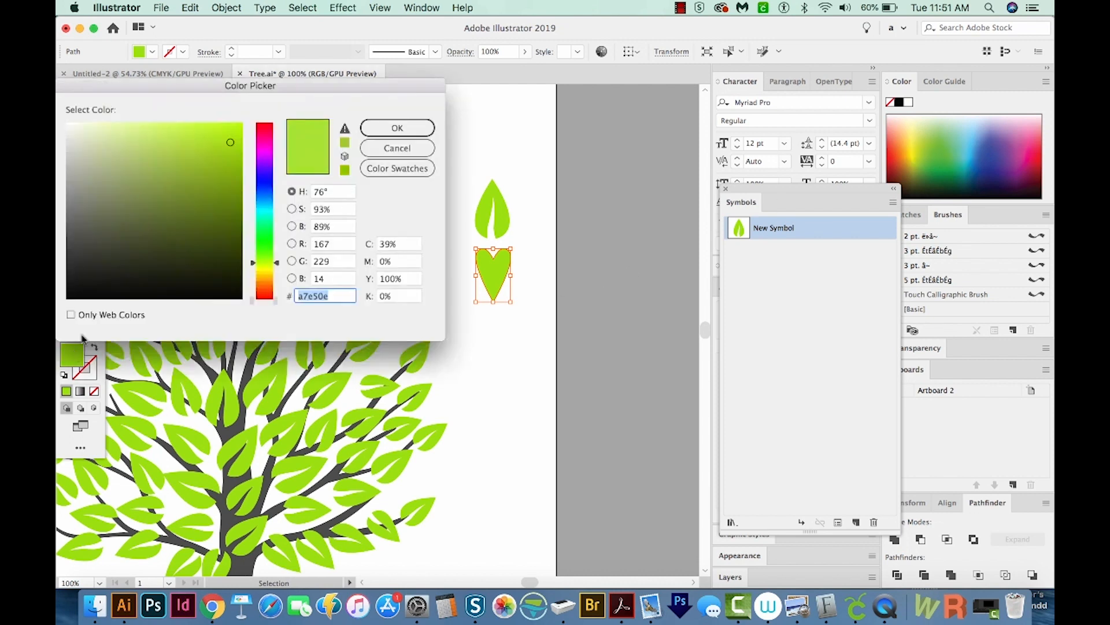
pyautogui.click(264, 130)
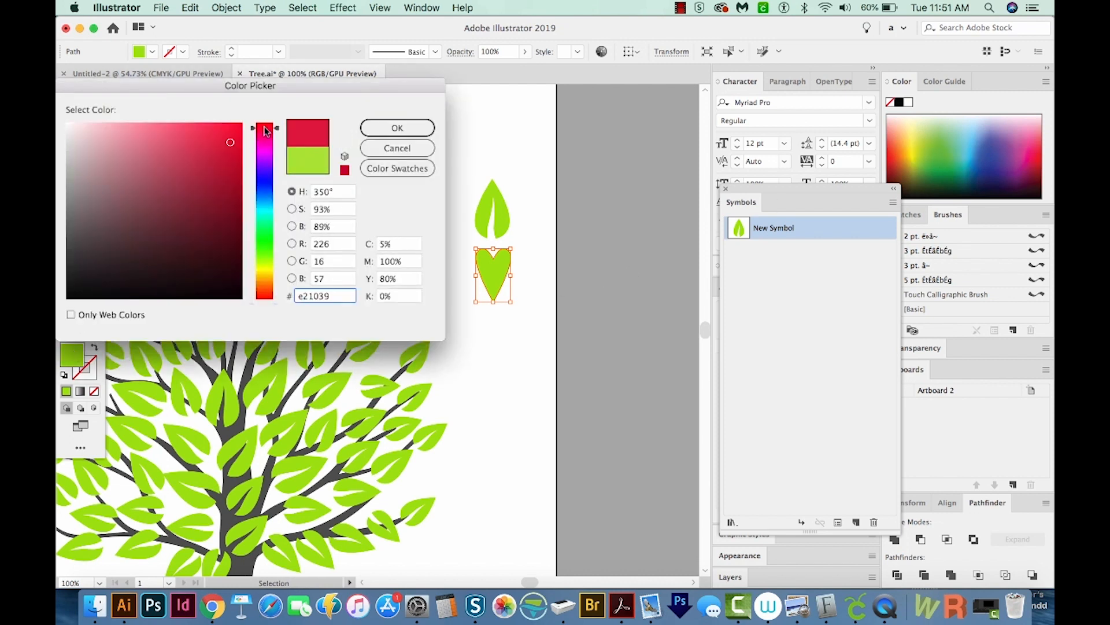
pyautogui.click(232, 157)
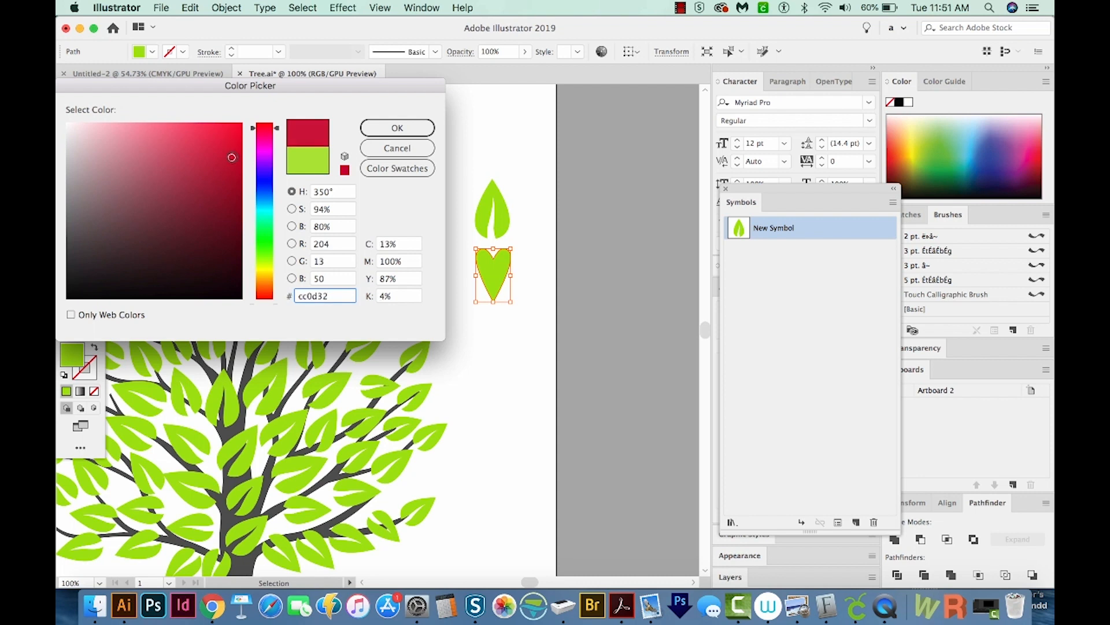
pyautogui.click(382, 129)
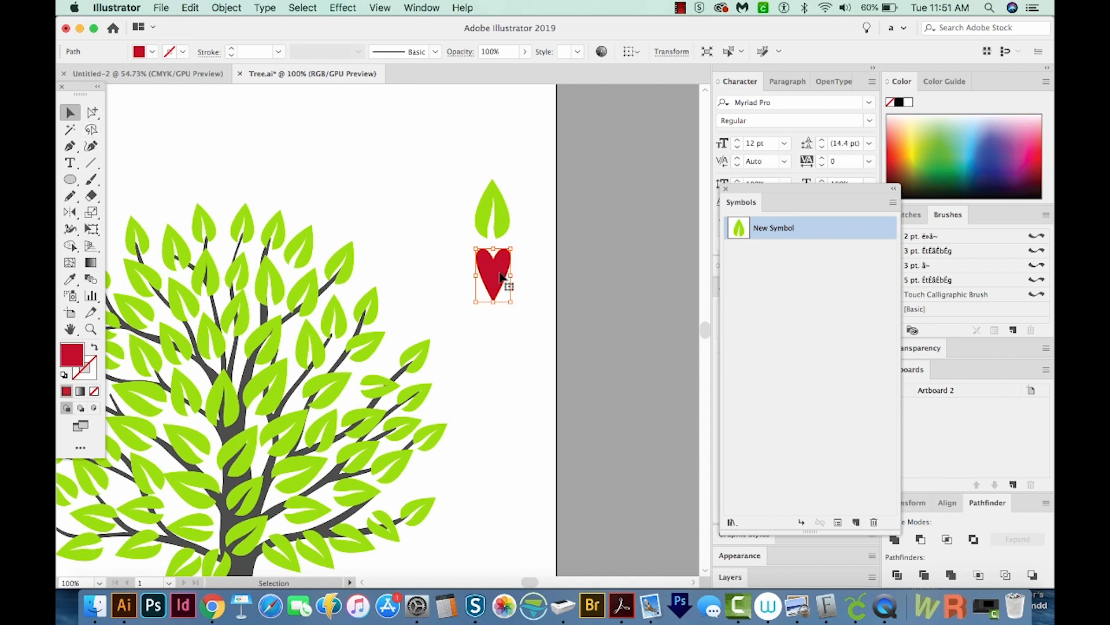
# Replace the leaf symbol with the red heart so every instance on the tree updates.
pyautogui.moveTo(500, 277); pyautogui.dragTo(740, 228)
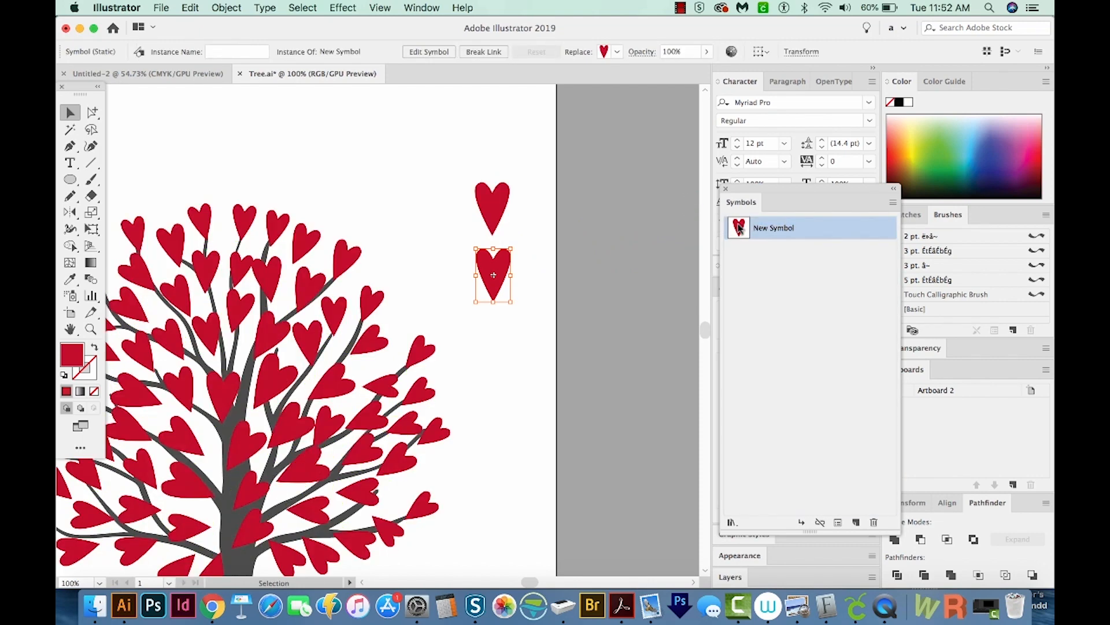
pyautogui.moveTo(389, 400); pyautogui.dragTo(541, 325)
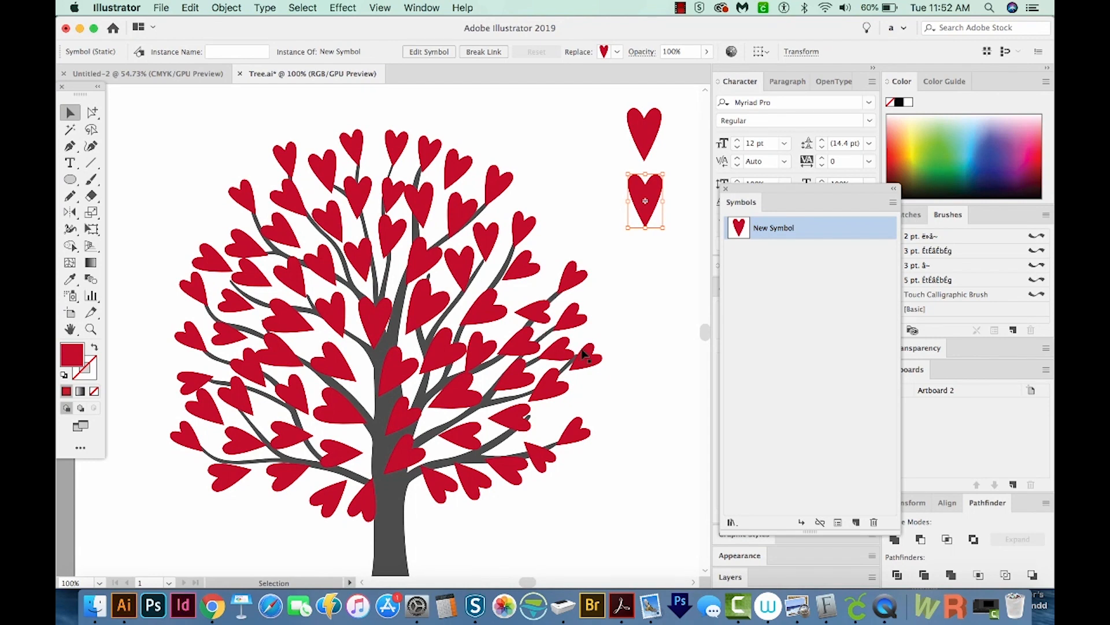
pyautogui.moveTo(556, 353); pyautogui.dragTo(597, 347)
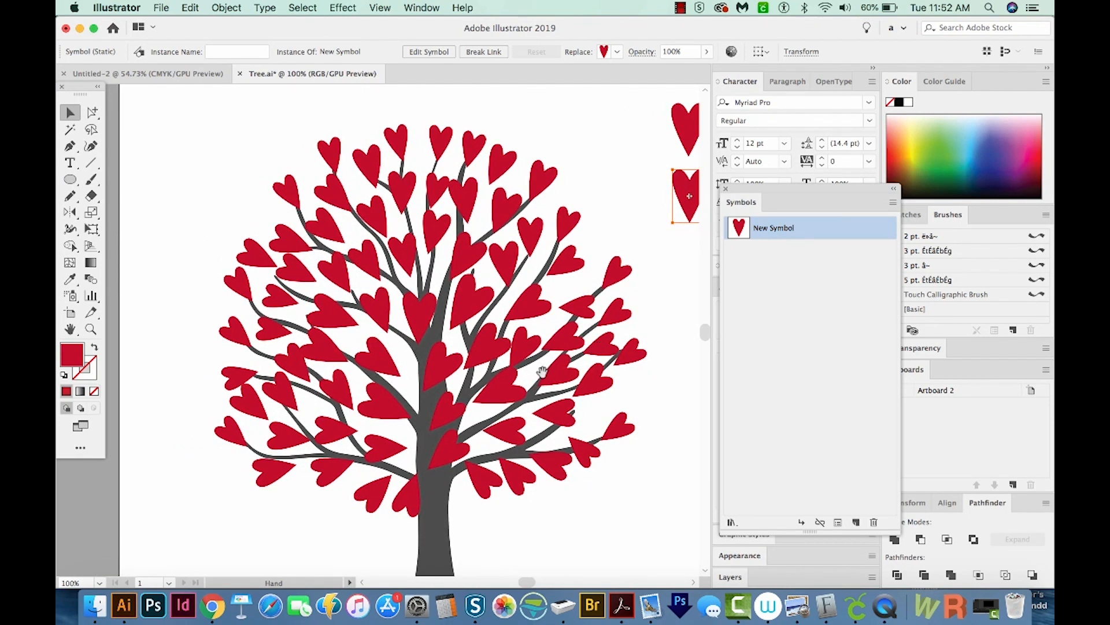
pyautogui.moveTo(543, 374); pyautogui.dragTo(518, 373)
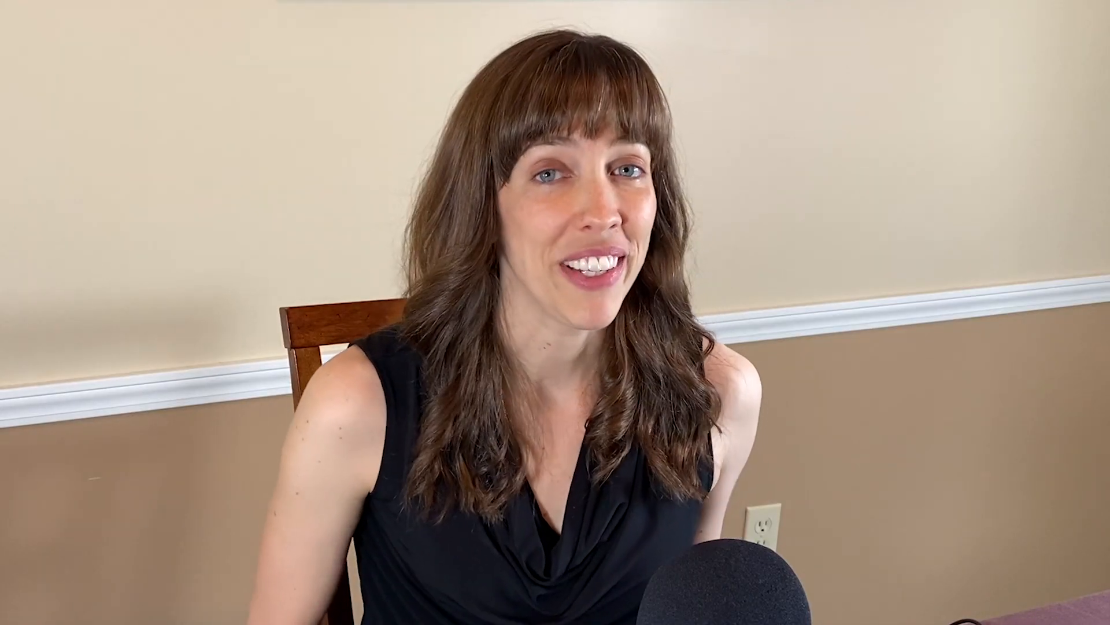